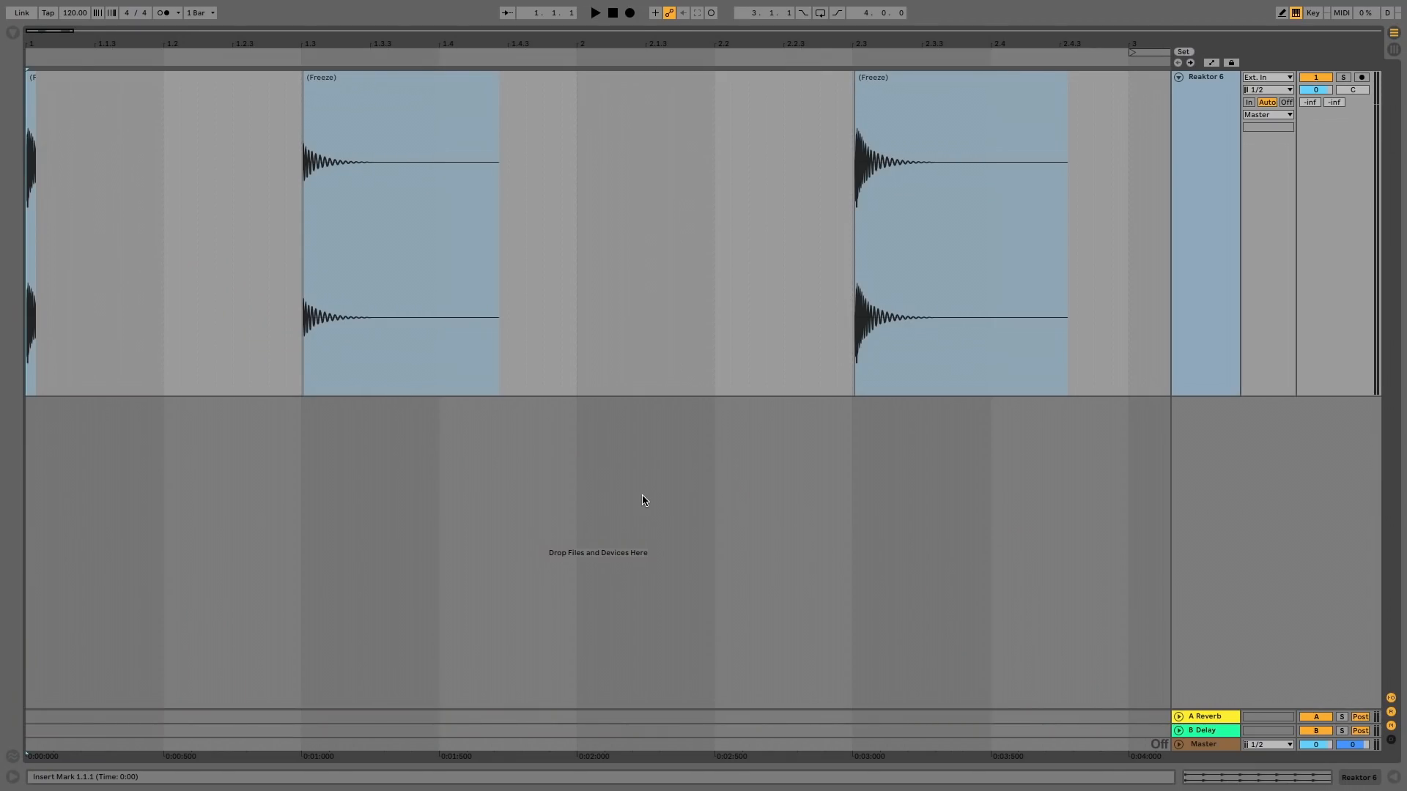
# Step: Play back the frozen Reaktor 6 kick clips from the start, and again from just before the last hit
pyautogui.press('space')
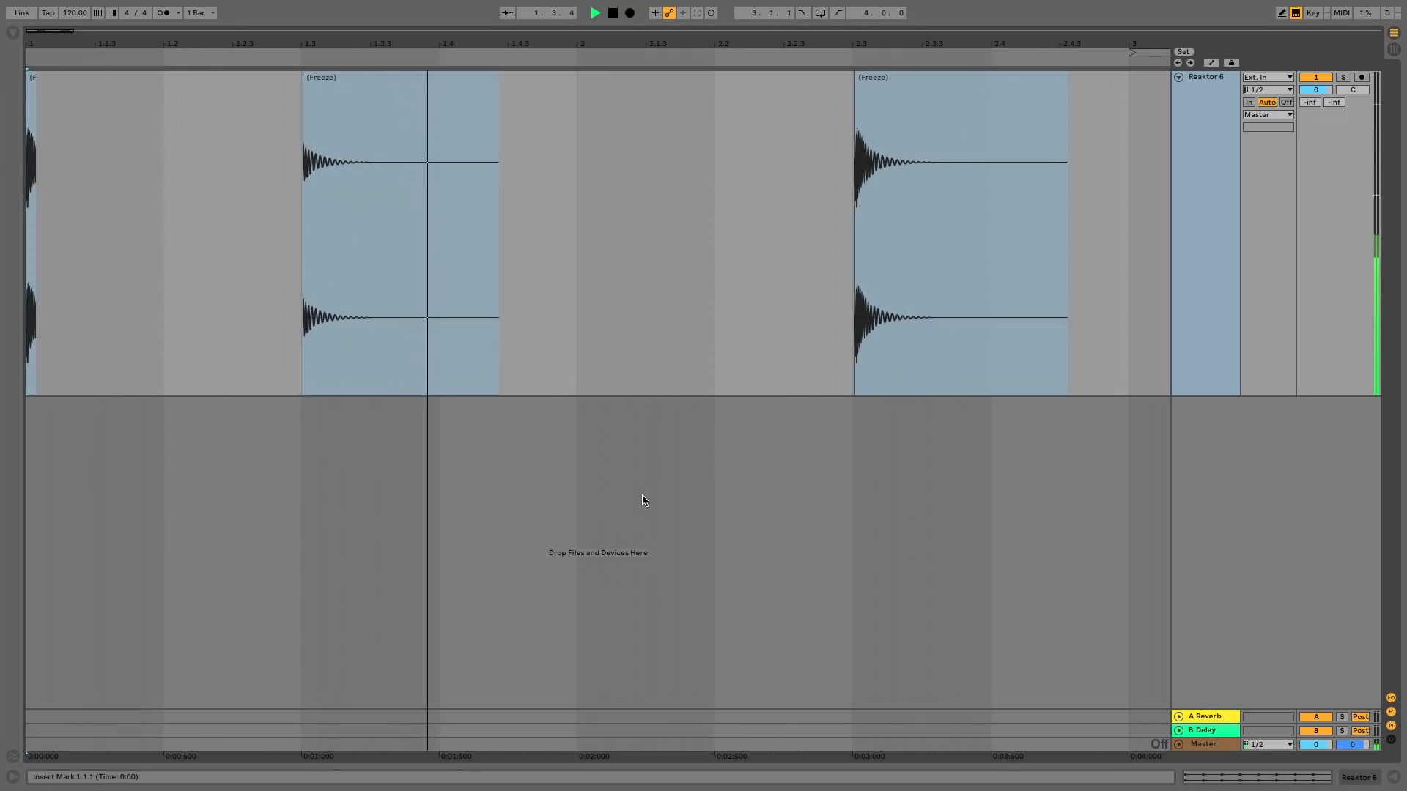
pyautogui.press('space')
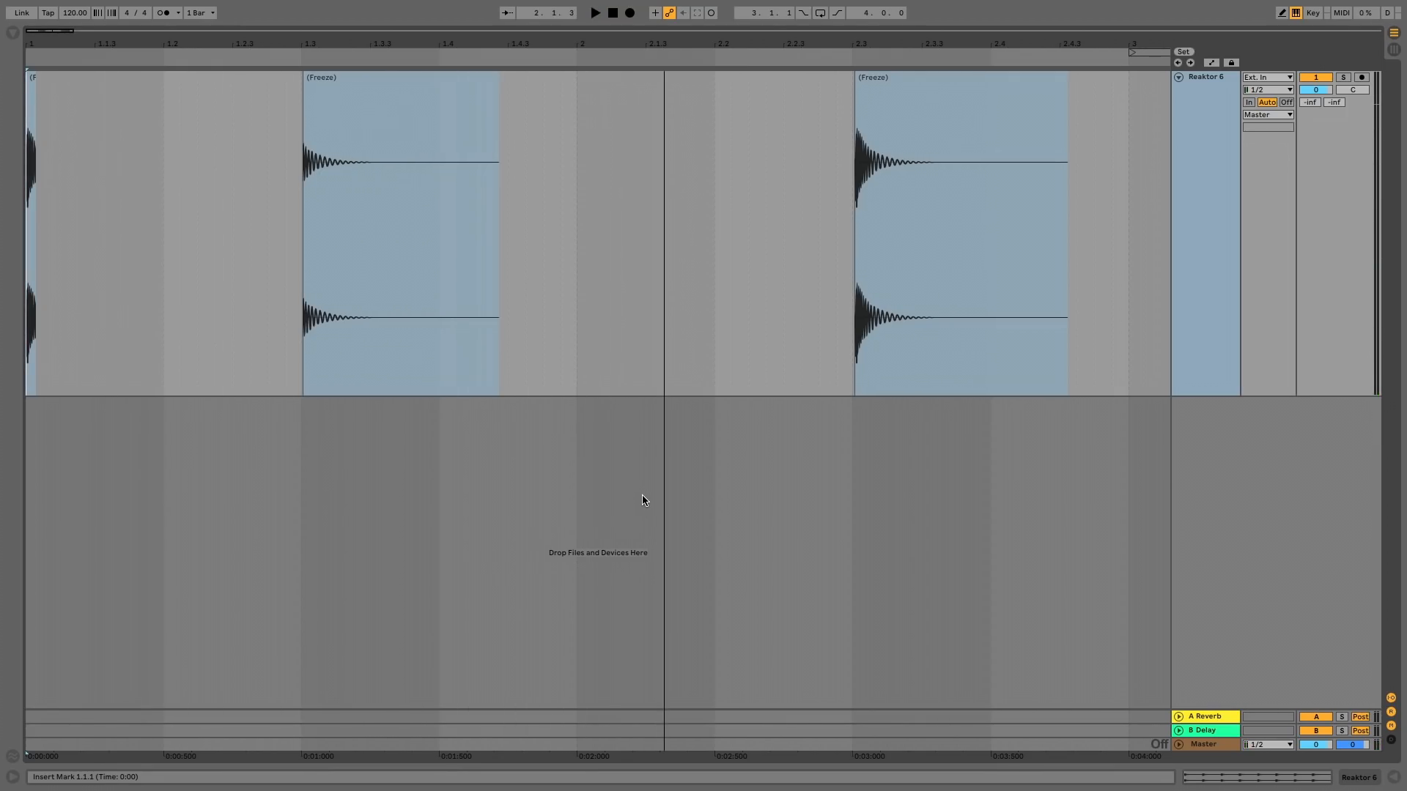
pyautogui.click(703, 341)
pyautogui.press('space')
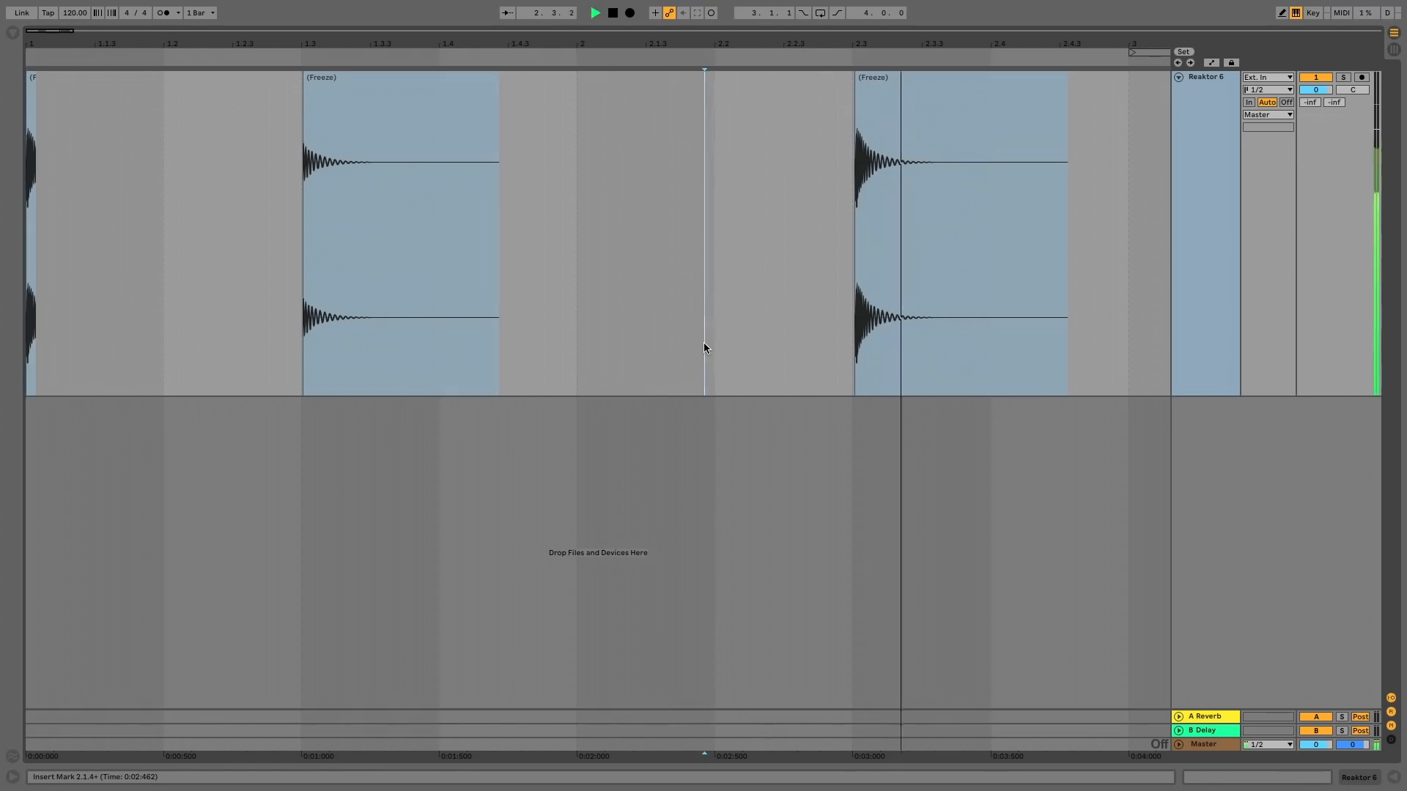
pyautogui.press('space')
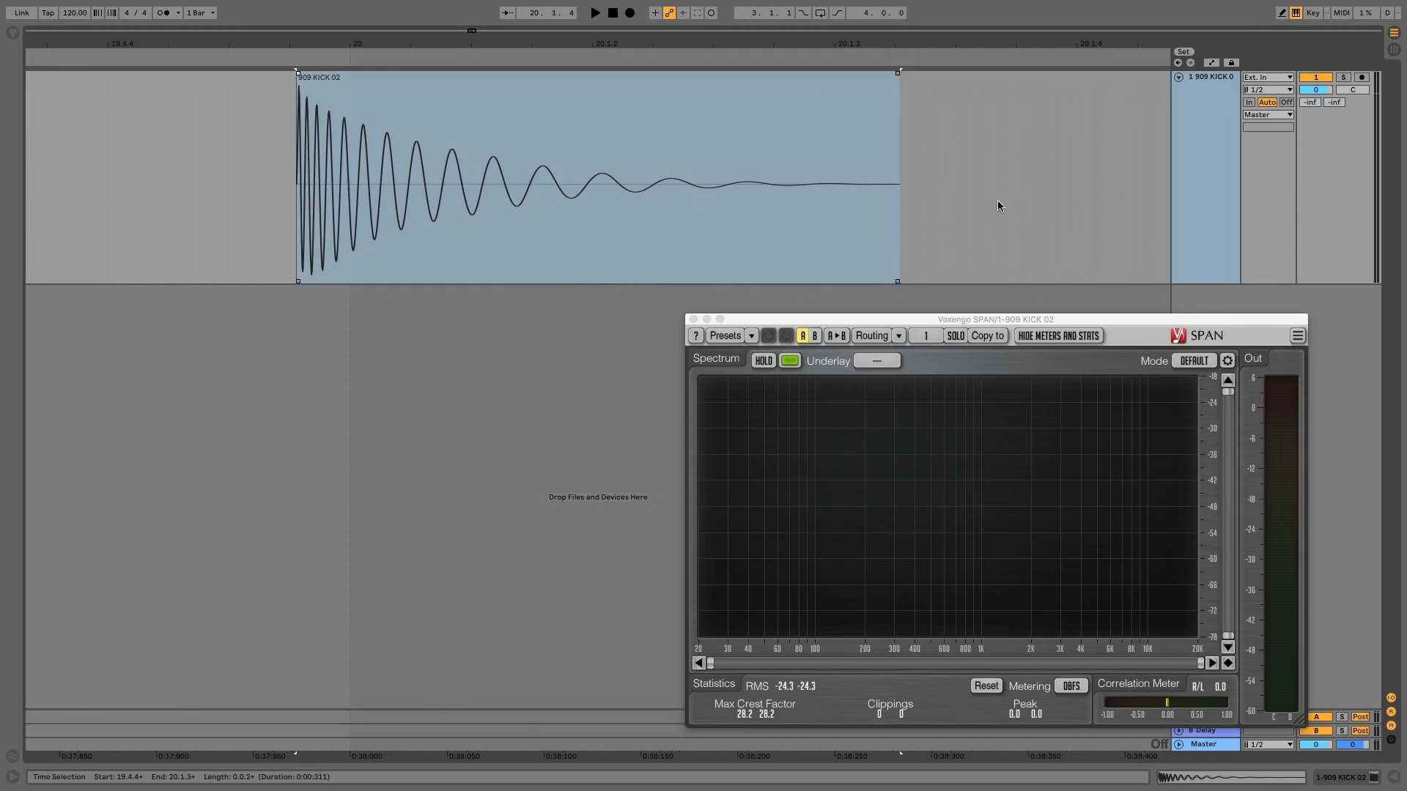
# Step: Play the 909 KICK 02 clip several times and examine its frequency content in the SPAN analyzer
pyautogui.press('space')
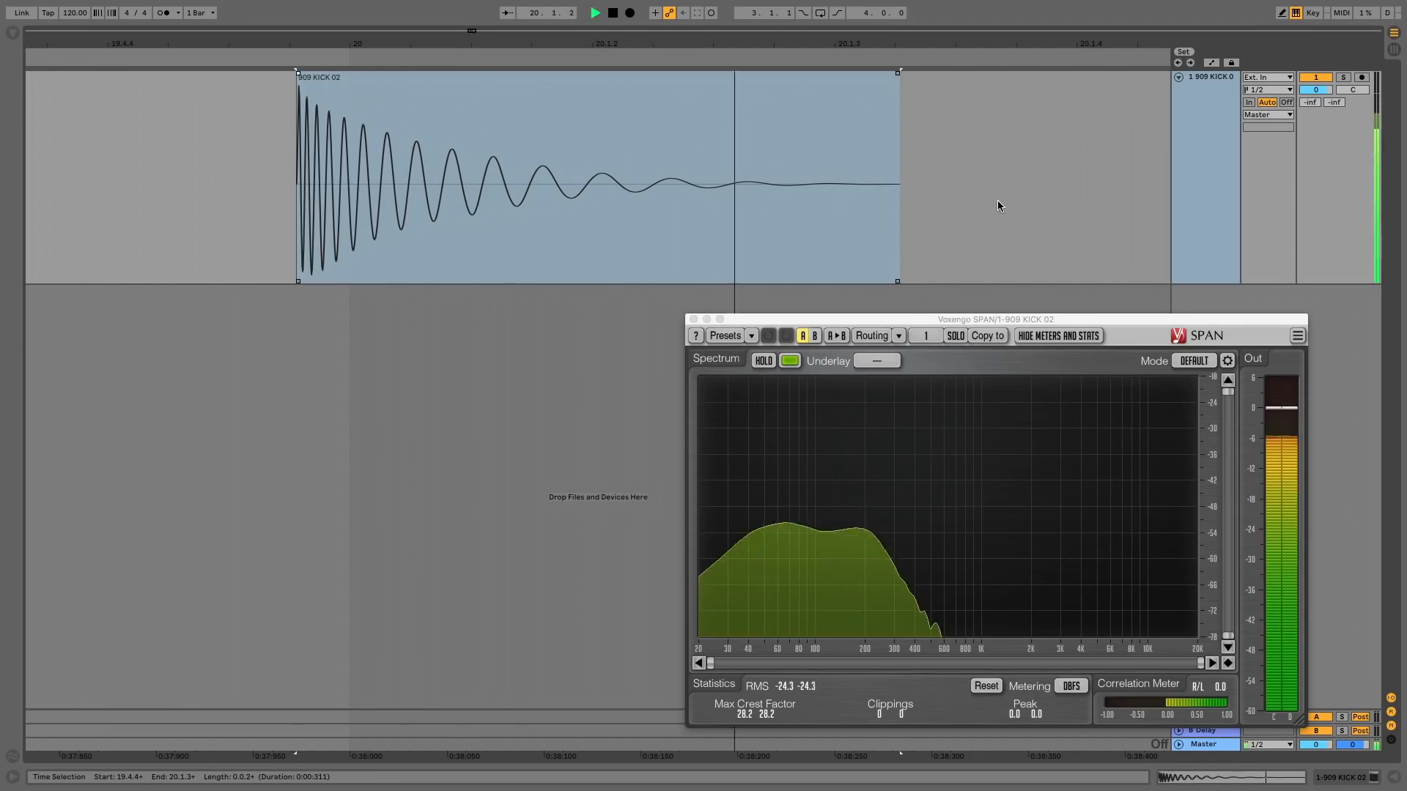
pyautogui.press('space')
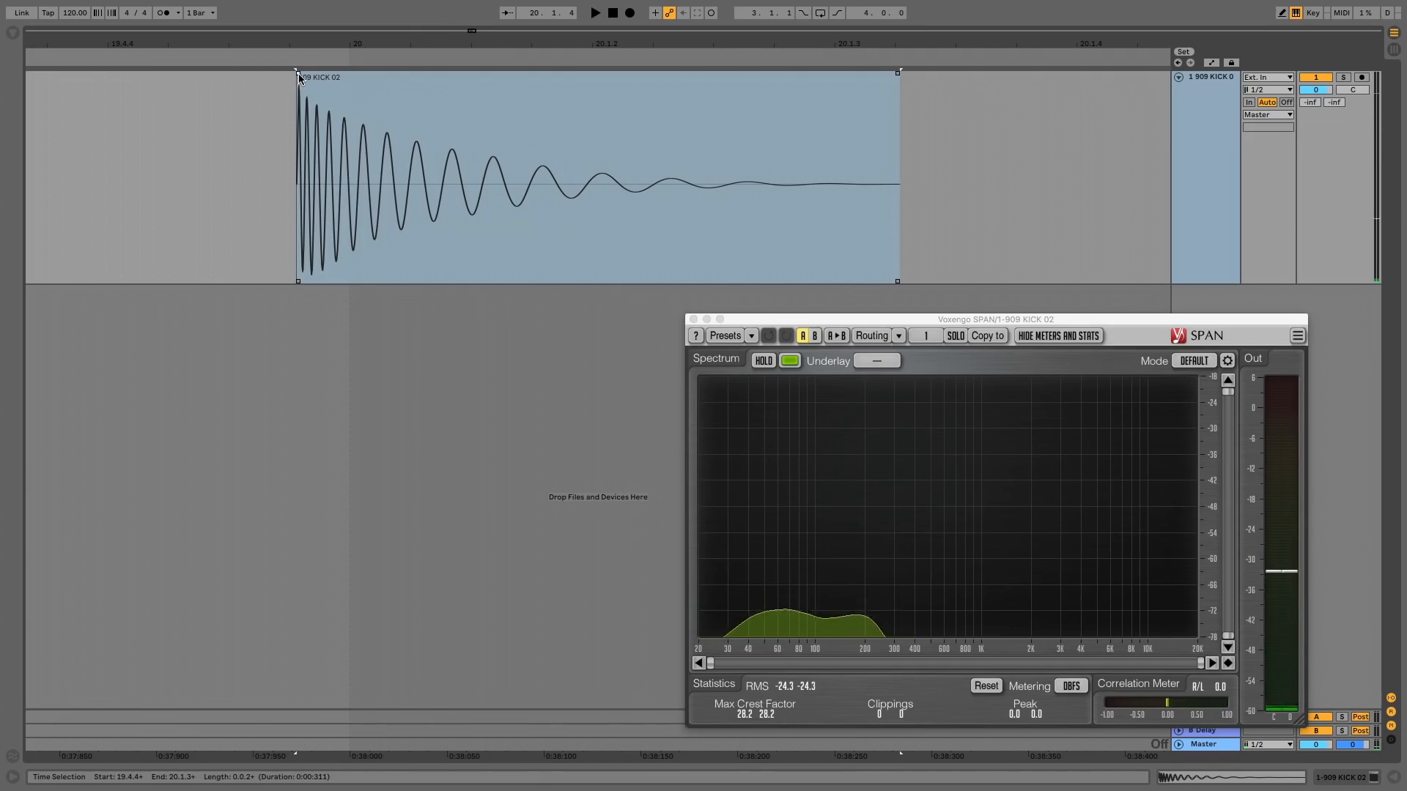
pyautogui.press('space')
pyautogui.moveTo(307, 74); pyautogui.dragTo(276, 69)
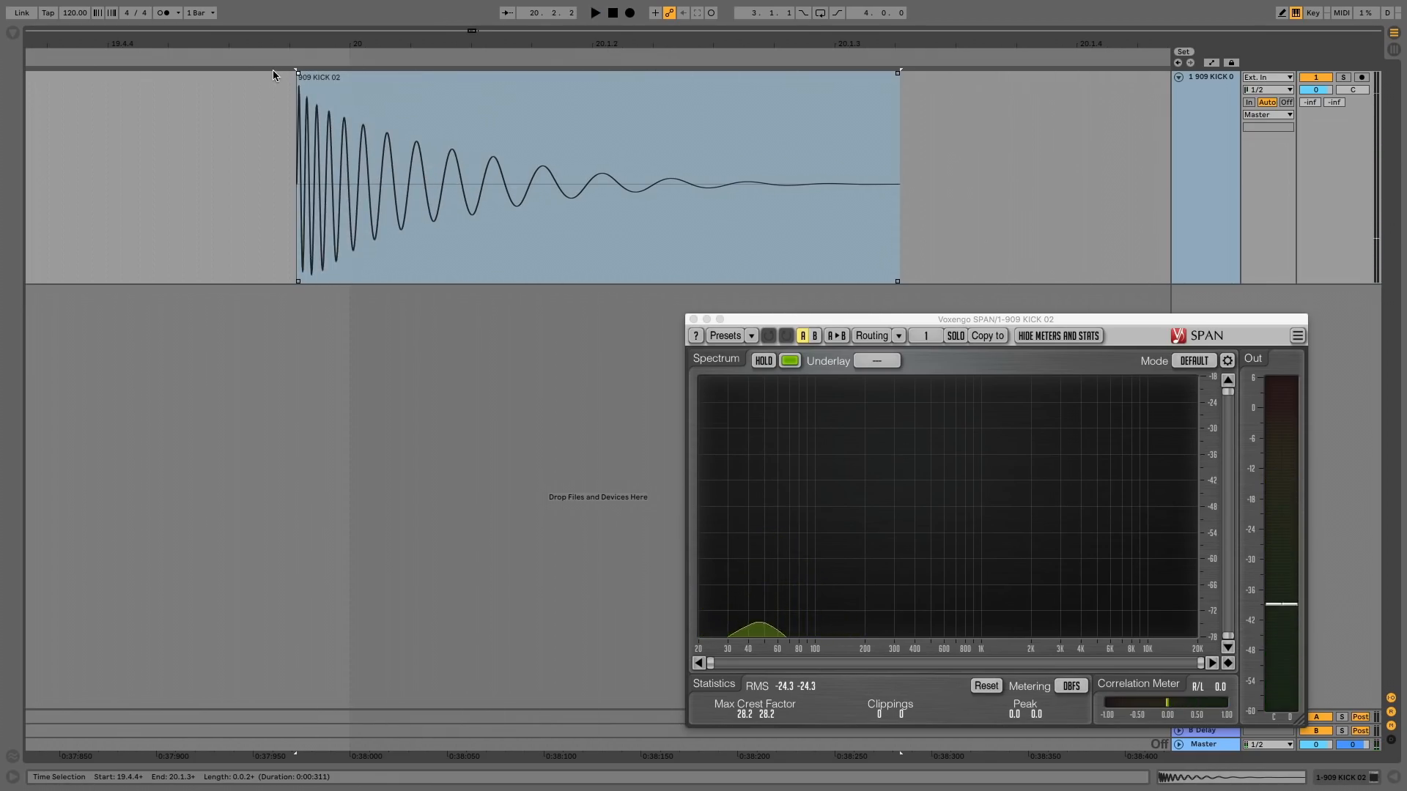
pyautogui.moveTo(893, 134); pyautogui.dragTo(326, 123)
pyautogui.press('space')
pyautogui.press('space')
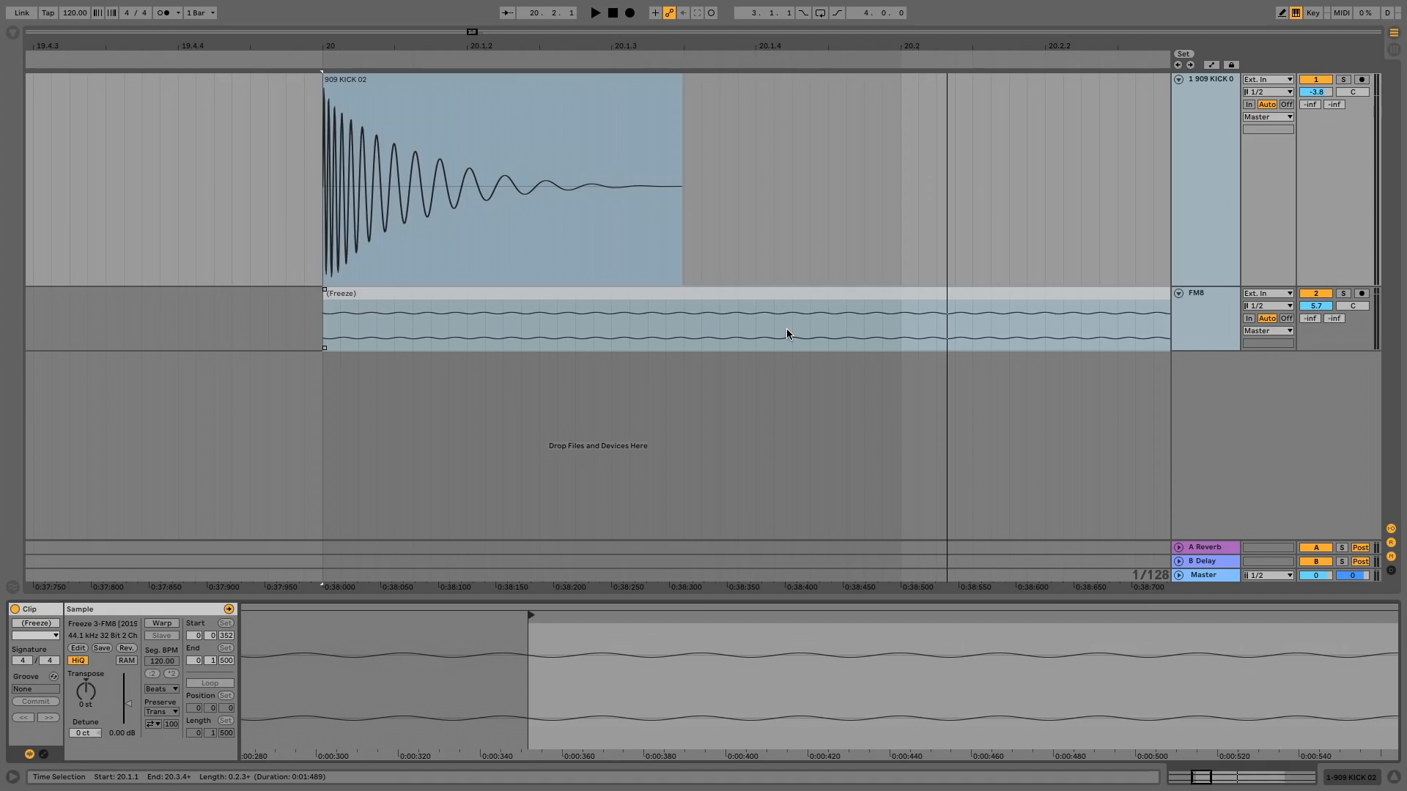
# Step: Move the frozen FM8 clip's sample start earlier to 0 0 340 and compare how it plays together with the kick
pyautogui.press('space')
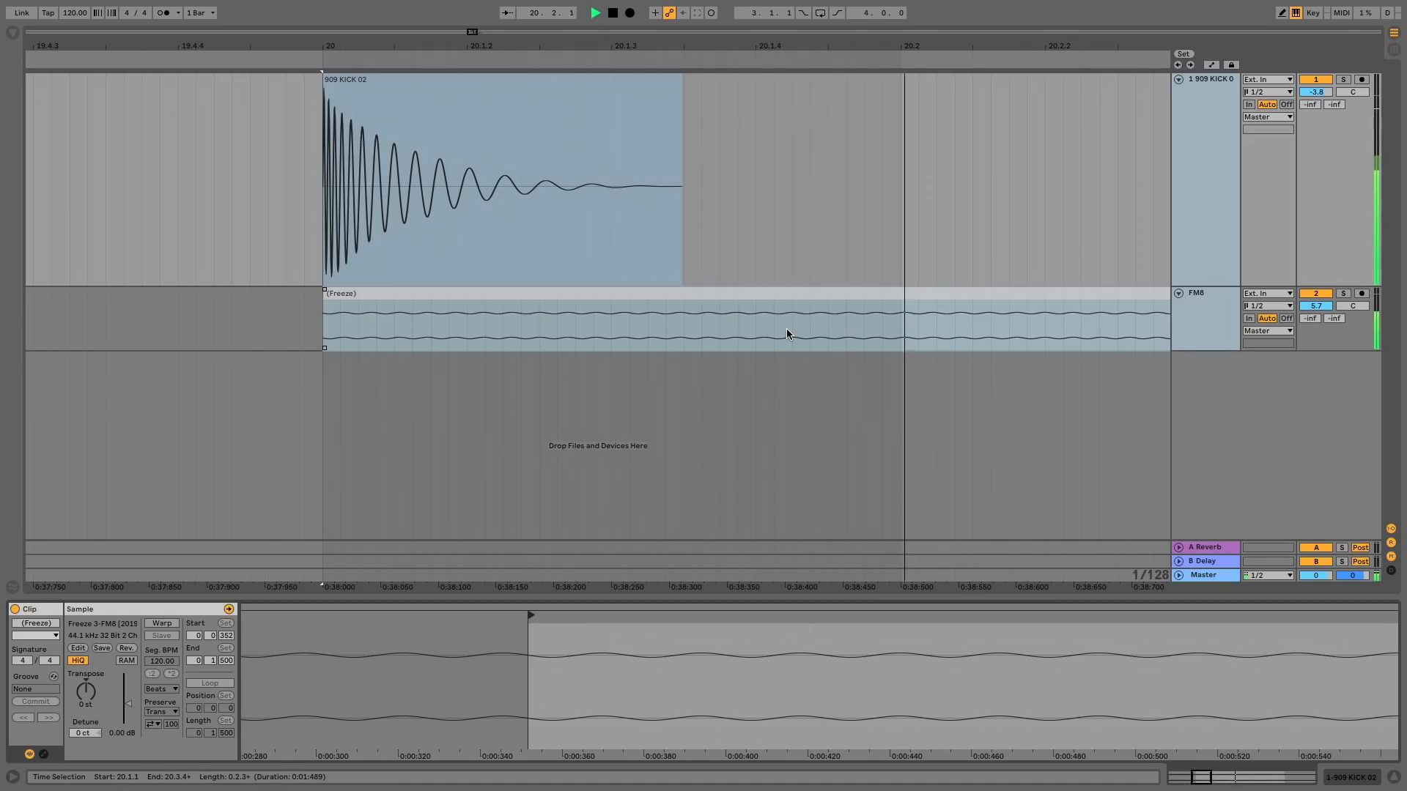
pyautogui.press('space')
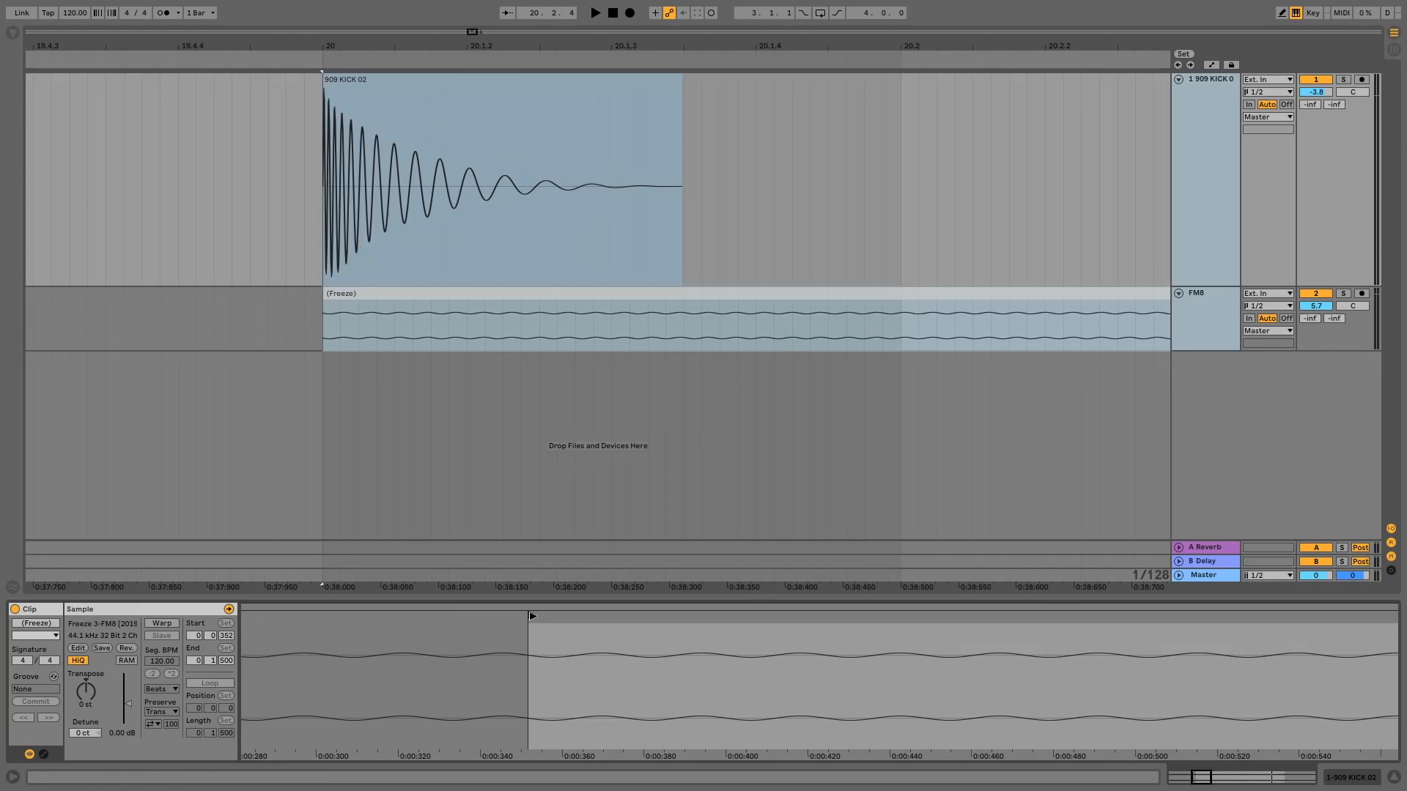
pyautogui.moveTo(531, 615); pyautogui.dragTo(481, 616)
pyautogui.press('space')
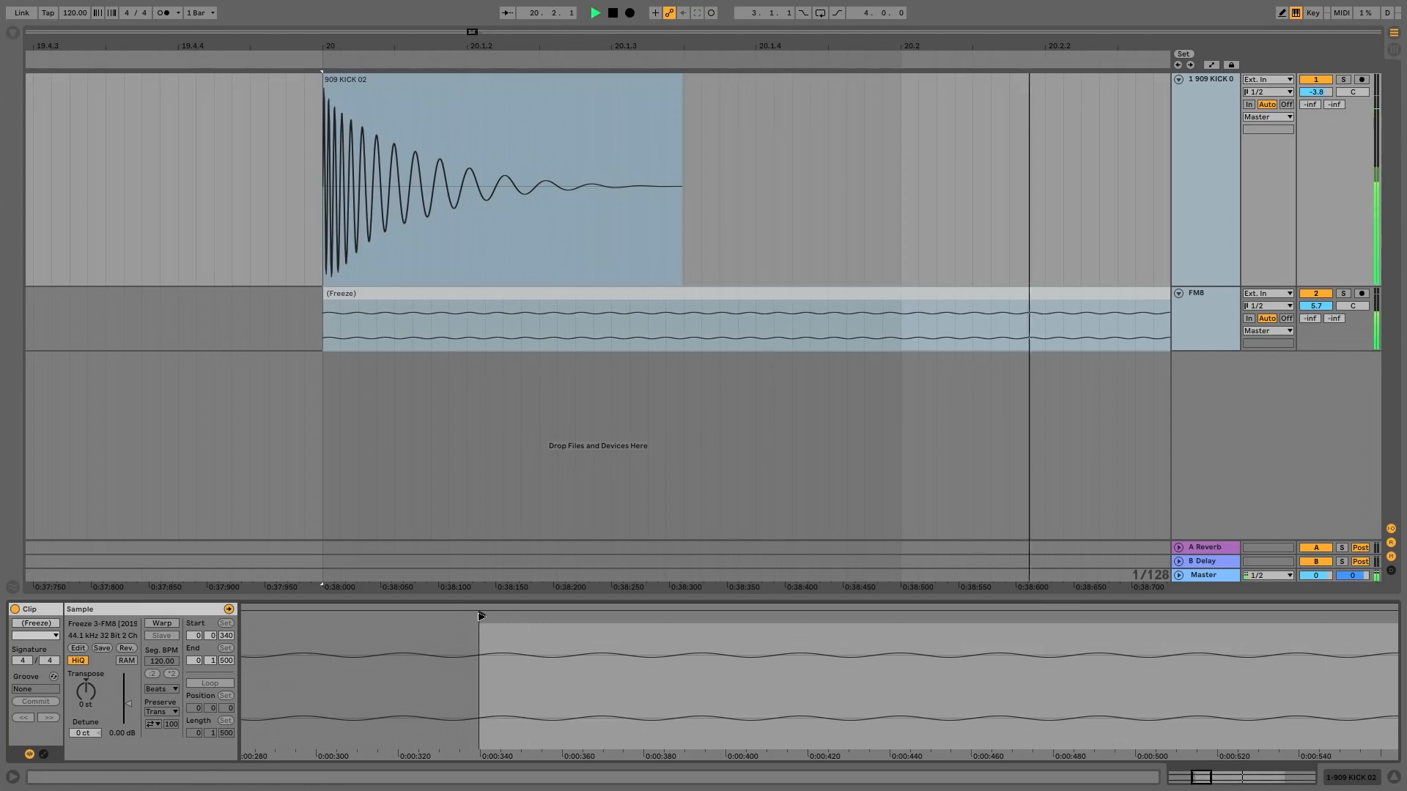
pyautogui.press('space')
pyautogui.press('space')
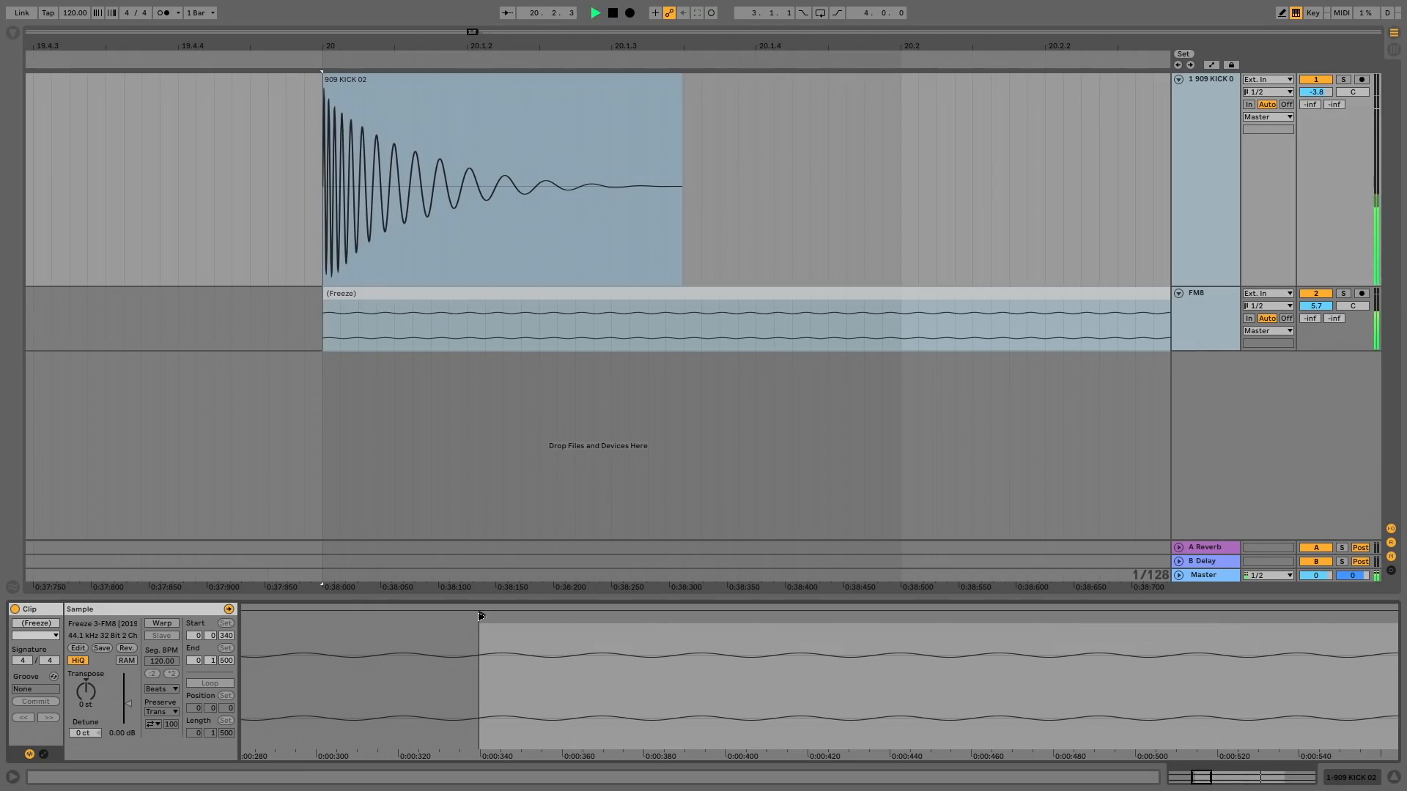
pyautogui.press('space')
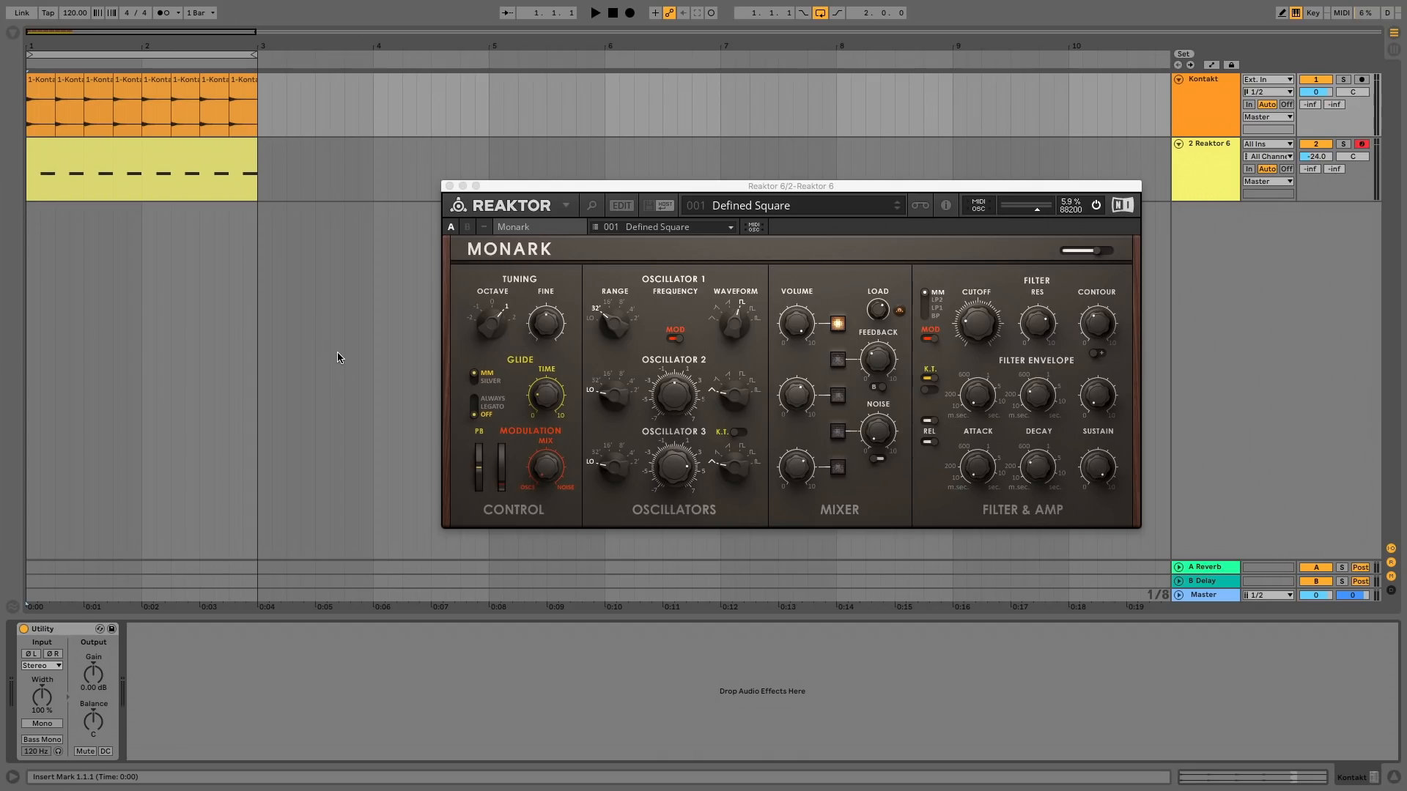
# Step: Play the kick and bass loop and toggle the Mono option in the Kontakt track's Utility device
pyautogui.press('space')
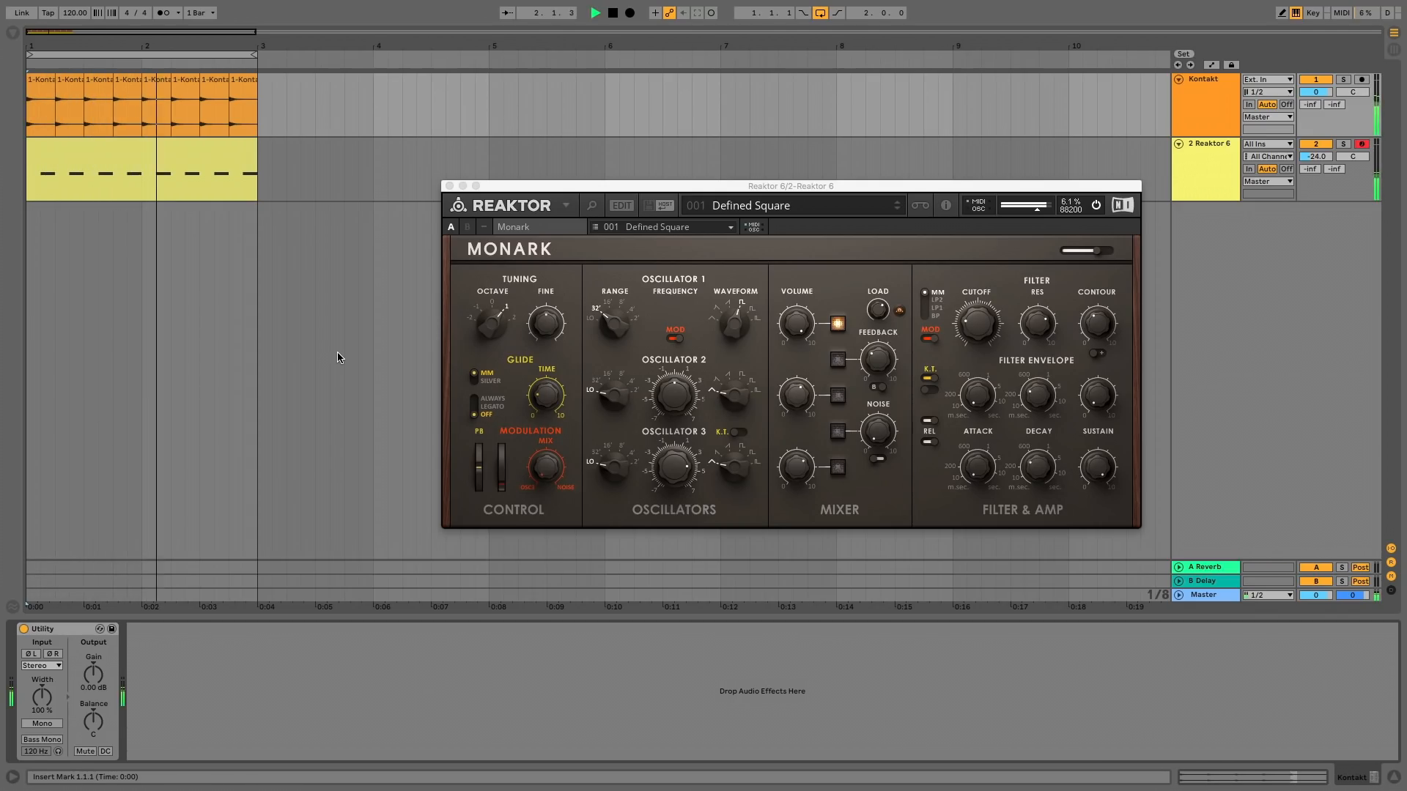
pyautogui.click(42, 724)
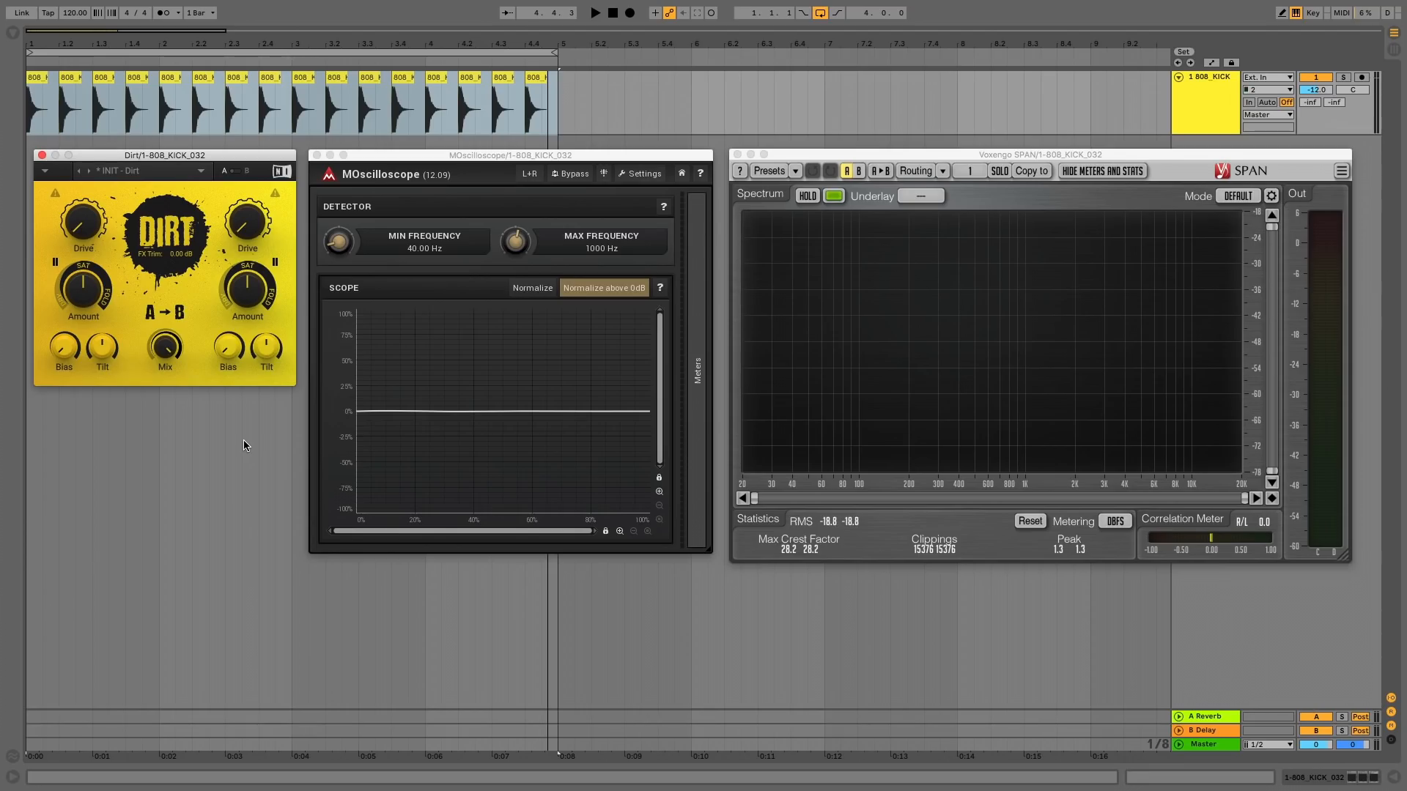
# Step: Raise the first Drive in the Dirt saturator while the 808 kick loop plays, and stop playback
pyautogui.press('space')
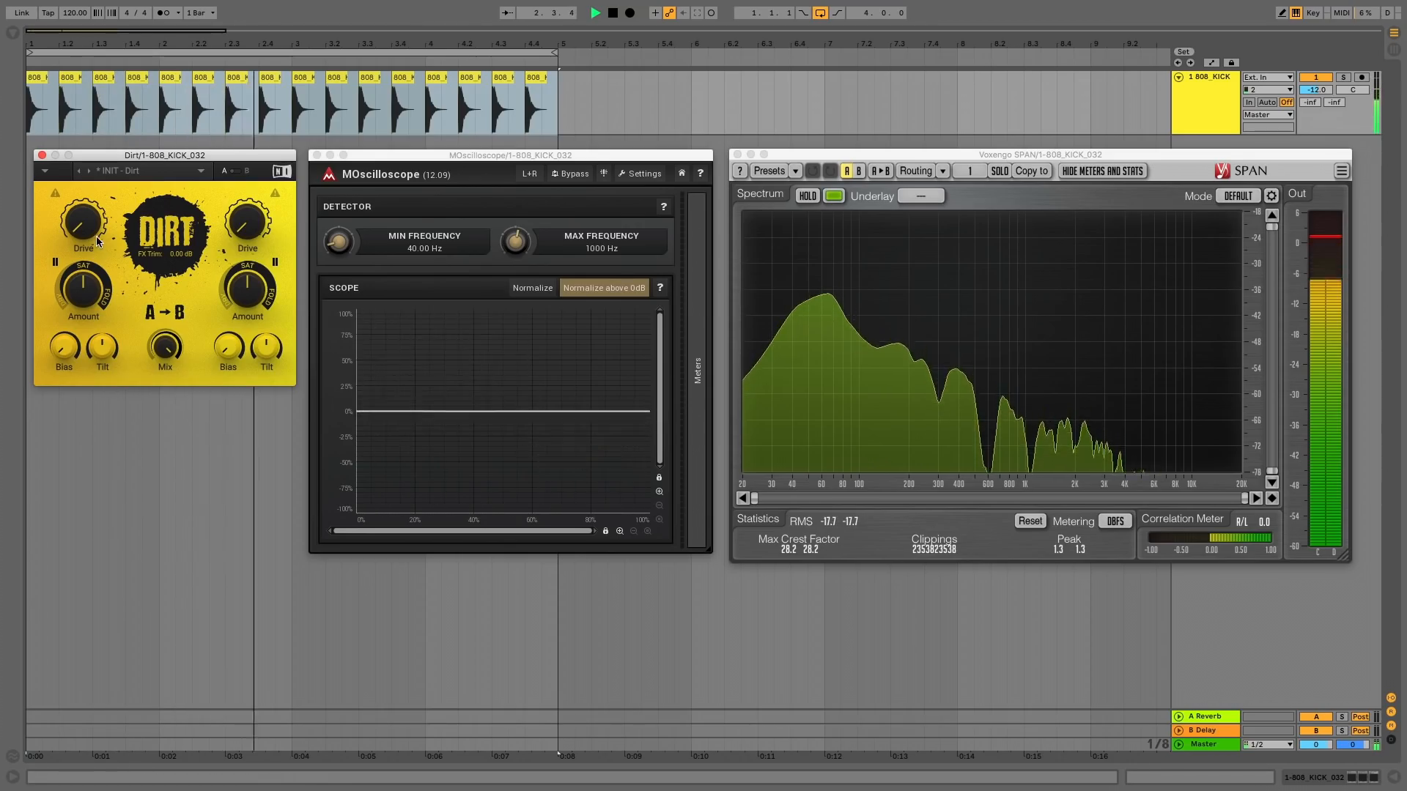
pyautogui.moveTo(95, 234); pyautogui.dragTo(94, 106)
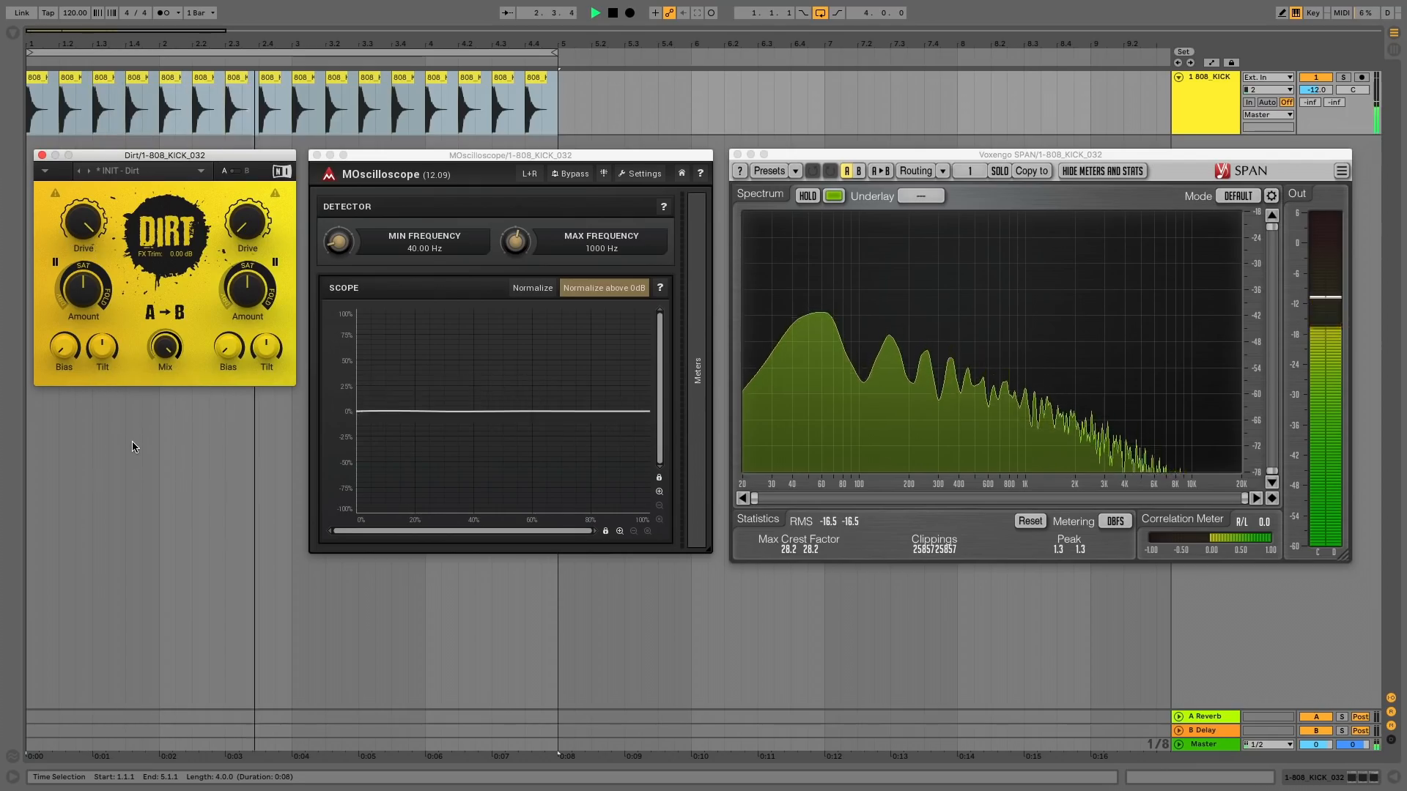
pyautogui.press('space')
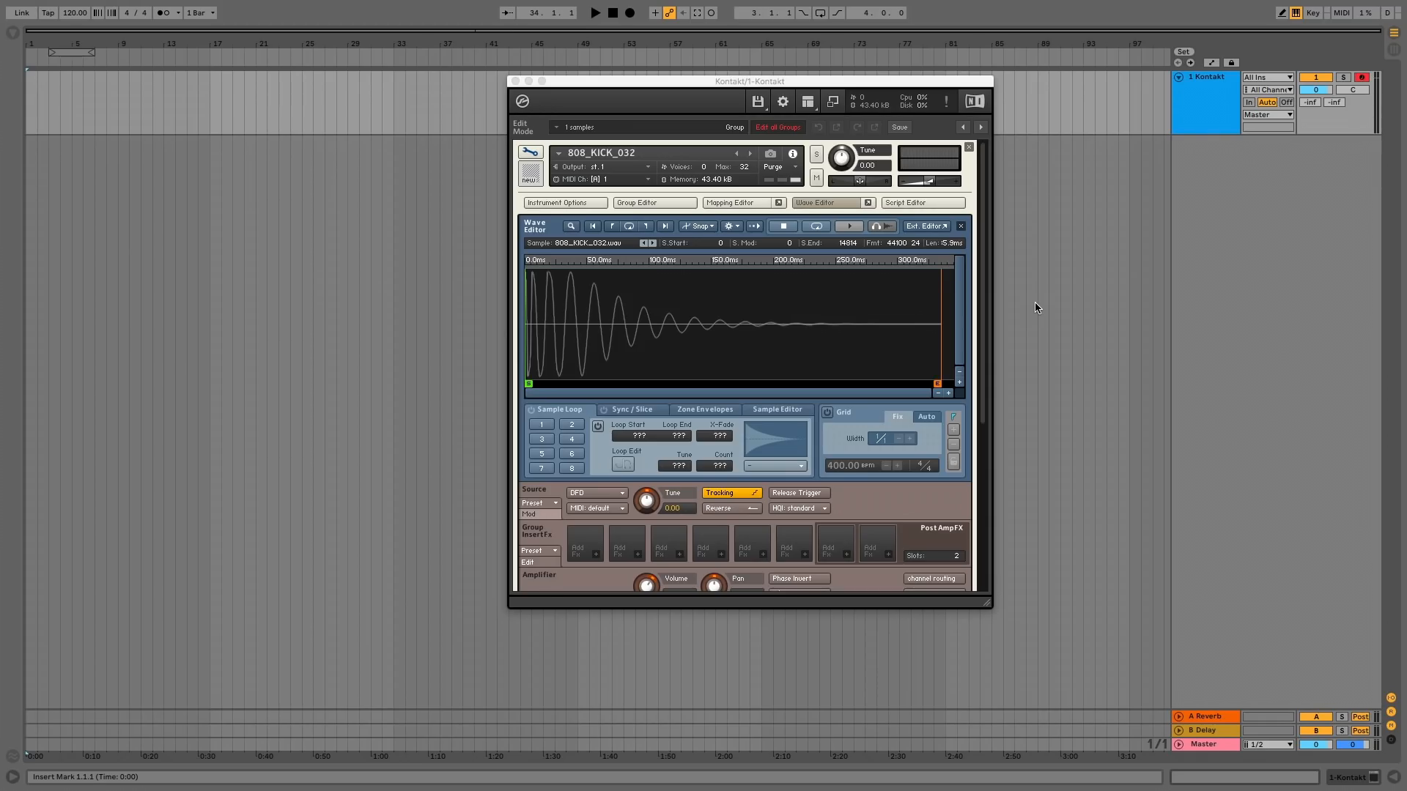
# Step: Play the 808_KICK_032 sample in Kontakt repeatedly, then compare it higher with the computer keyboard range at C5 to D6
pyautogui.press('a')
pyautogui.press('a')
pyautogui.press('a')
pyautogui.press('a')
pyautogui.press('a')
pyautogui.press('x')
pyautogui.press('x')
pyautogui.press('a')
pyautogui.press('a')
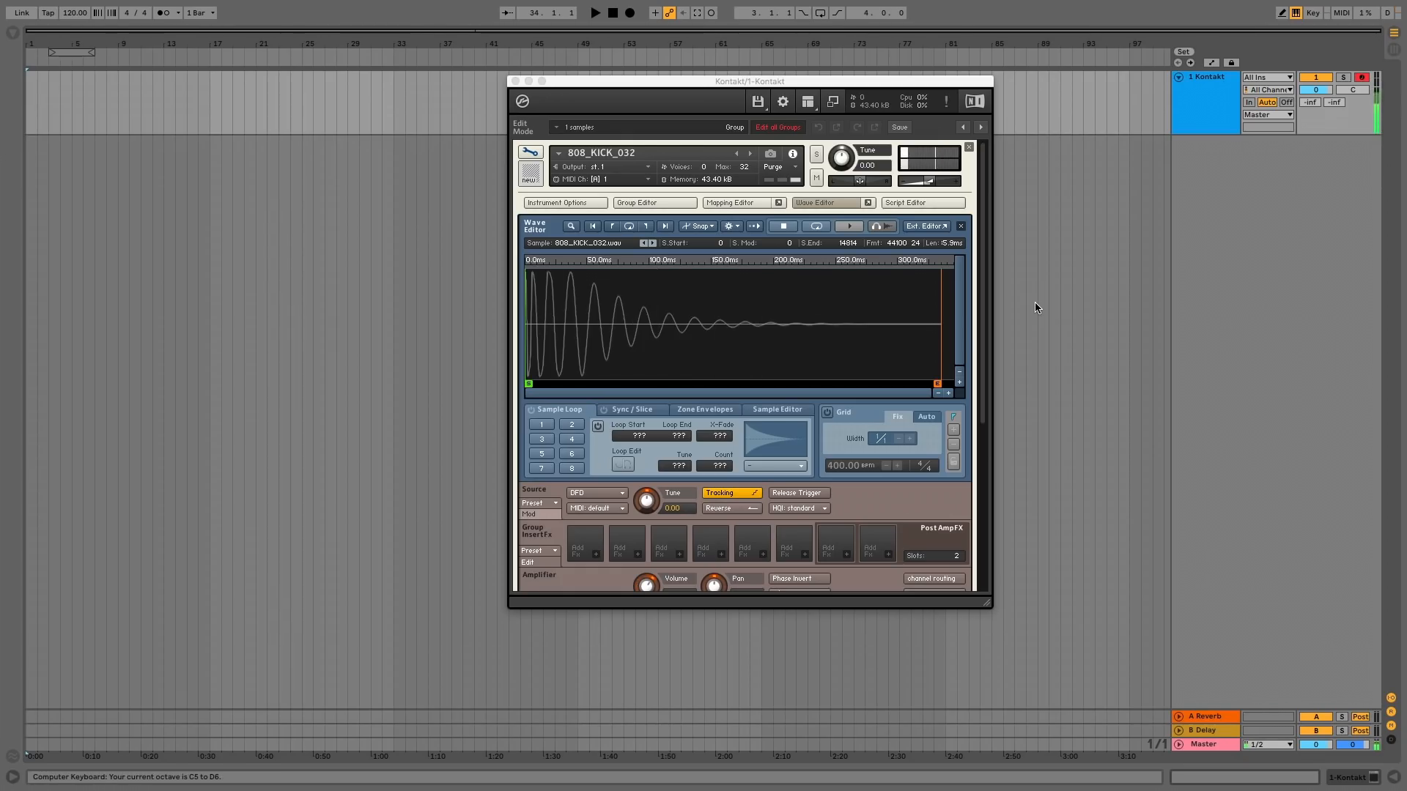
pyautogui.press('a')
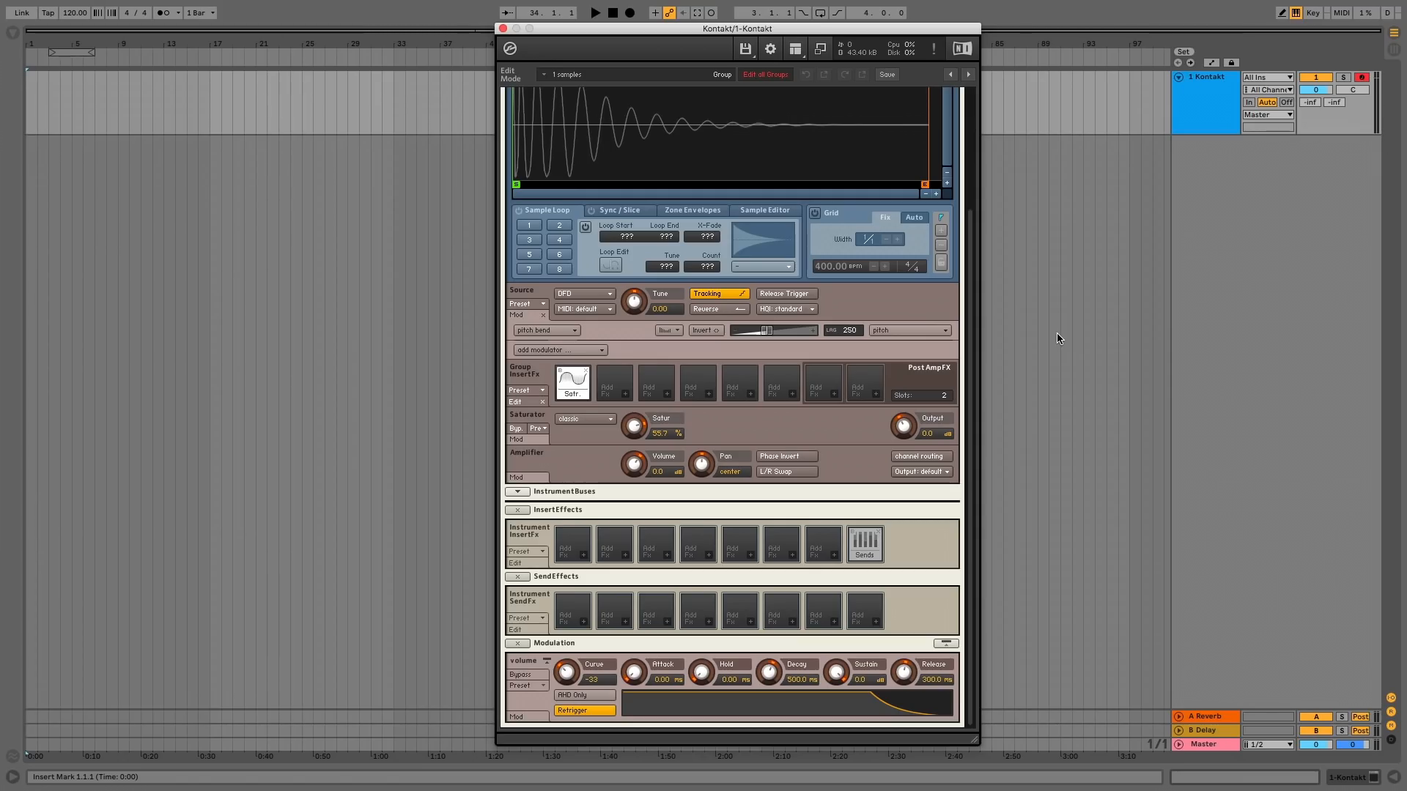
# Step: Audition the sample, add a flexible envelope to the source Tune, and set its pitch modulation amount to maximum
pyautogui.press('a')
pyautogui.press('a')
pyautogui.press('a')
pyautogui.press('a')
pyautogui.rightClick(635, 302)
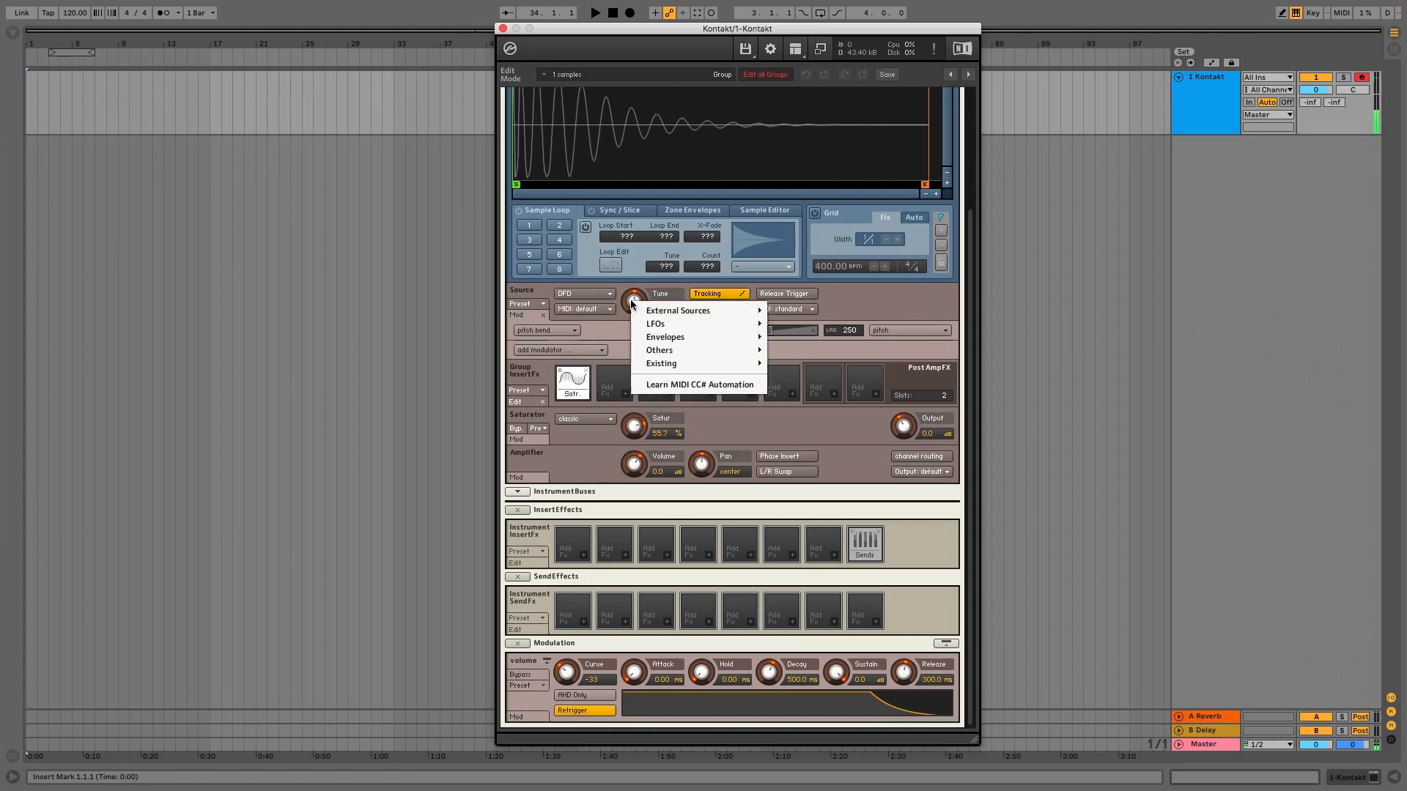
pyautogui.moveTo(675, 335)
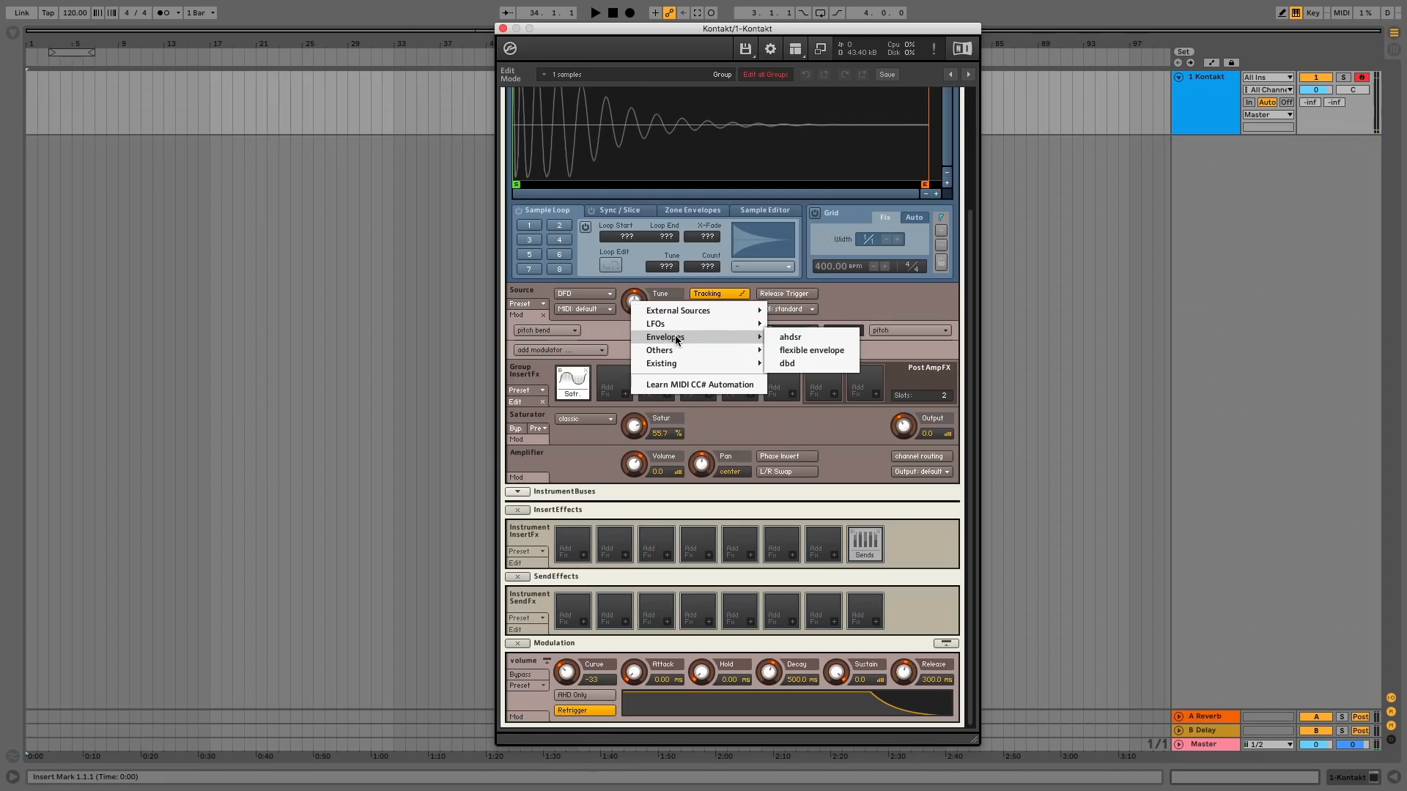
pyautogui.click(808, 349)
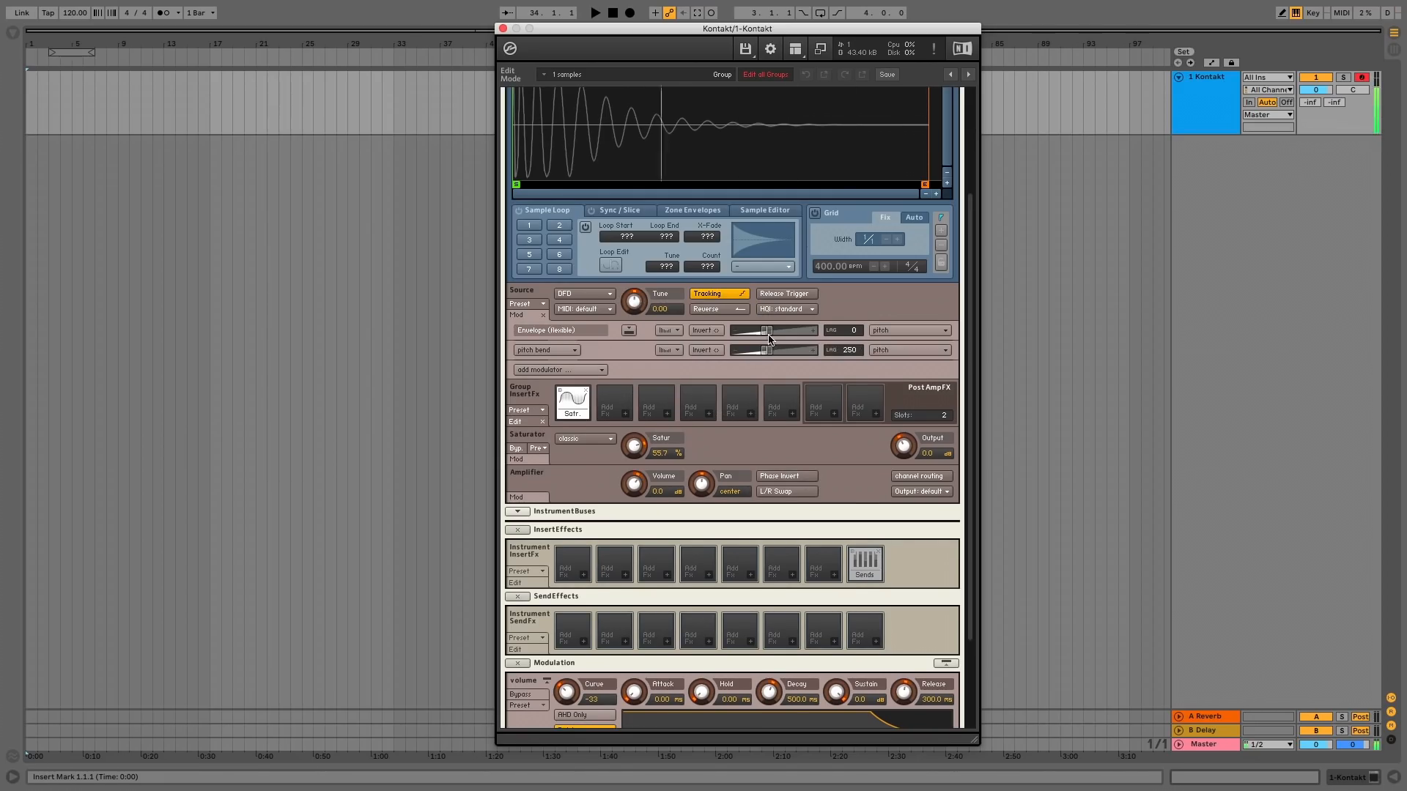
pyautogui.moveTo(765, 331); pyautogui.dragTo(833, 337)
# Step: Shape the flexible pitch envelope with a steep initial drop, and pull its middle point down to the bottom
pyautogui.scroll(-3, 823, 512)
pyautogui.moveTo(605, 651)
pyautogui.mouseDown()
pyautogui.moveTo(645, 651)
pyautogui.moveTo(571, 652)
pyautogui.moveTo(585, 650)
pyautogui.mouseUp()
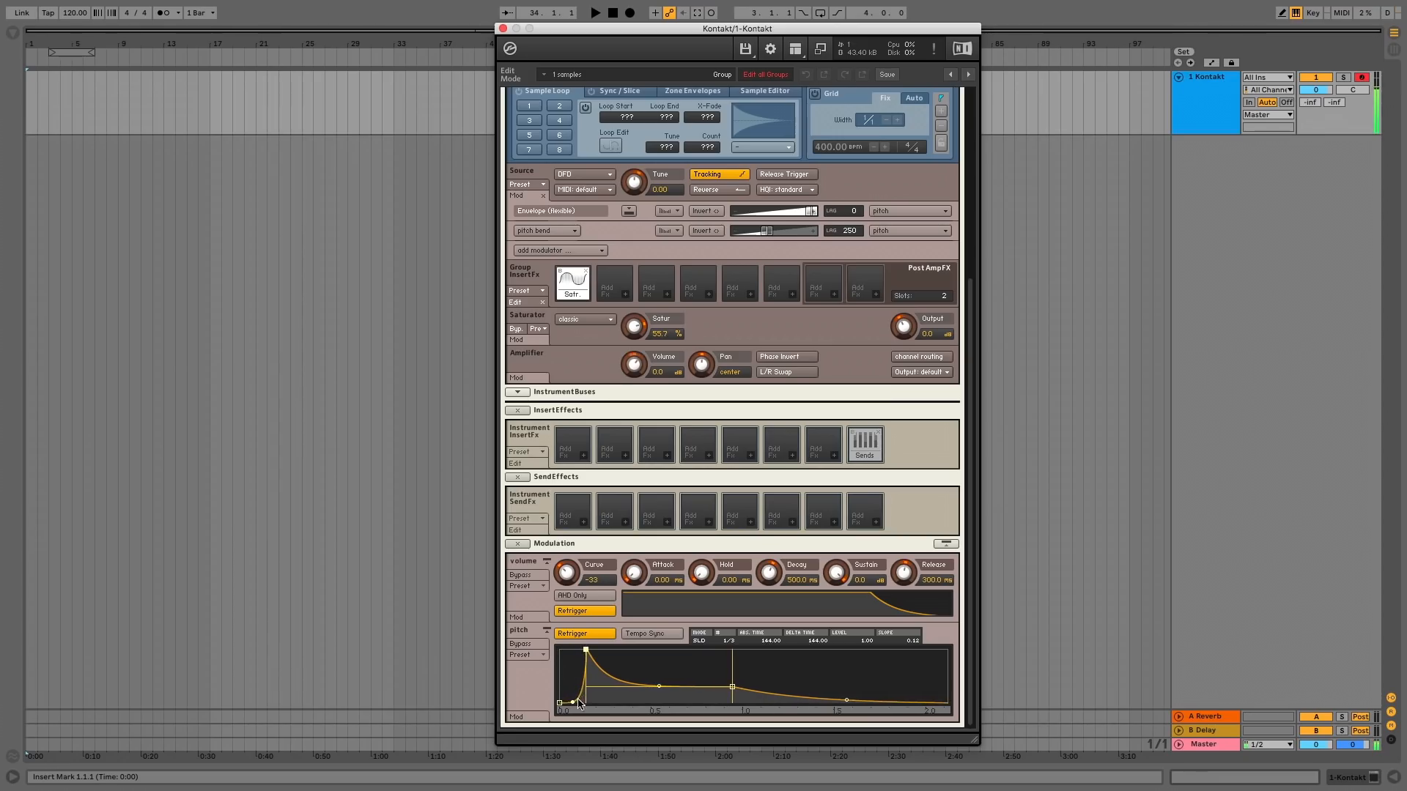
pyautogui.moveTo(560, 702)
pyautogui.mouseDown()
pyautogui.moveTo(566, 626)
pyautogui.moveTo(565, 719)
pyautogui.mouseUp()
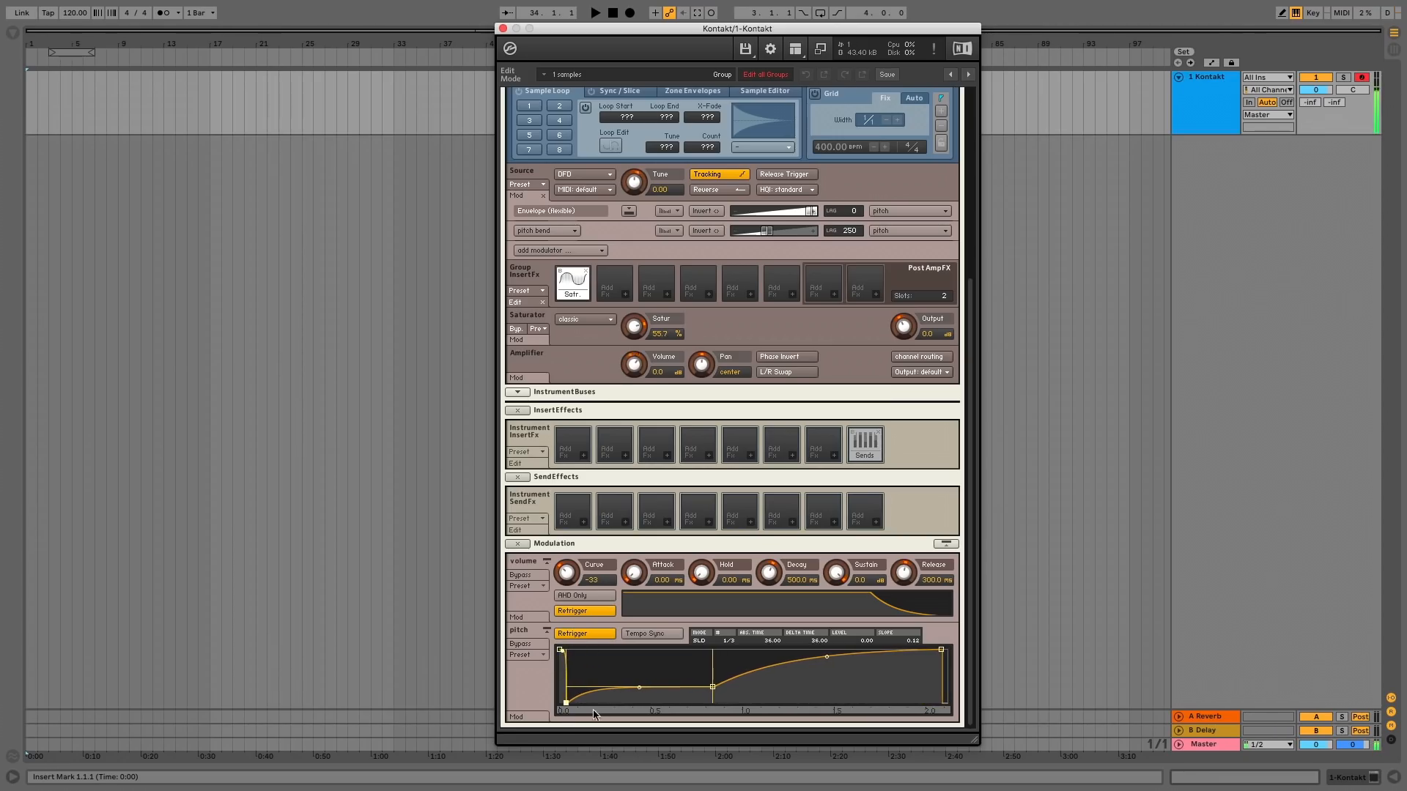
pyautogui.moveTo(710, 688); pyautogui.dragTo(708, 729)
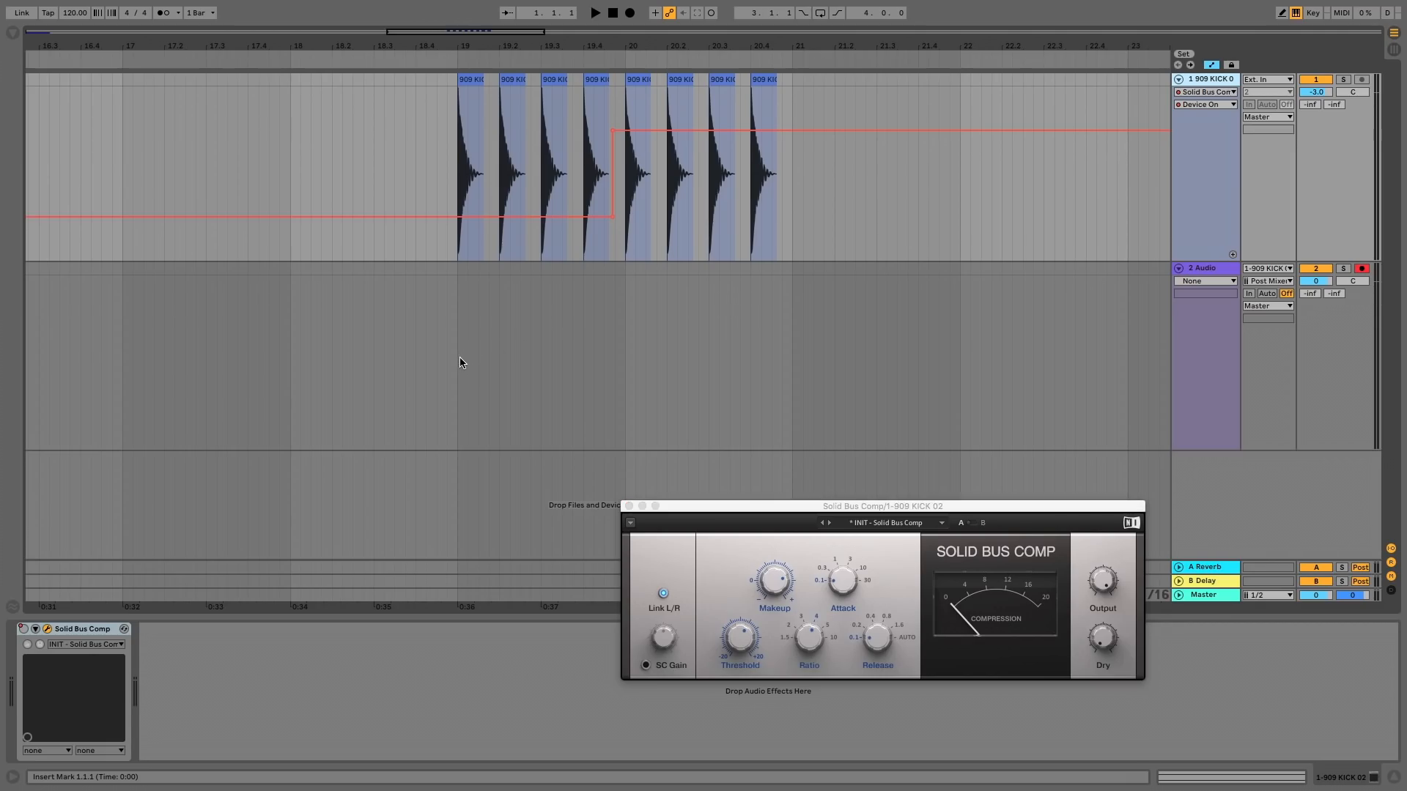
# Step: Start recording the compressed 909 kicks onto the 2 Audio track from bar 19 with the compressor's Device On automation
pyautogui.click(460, 307)
pyautogui.click(630, 12)
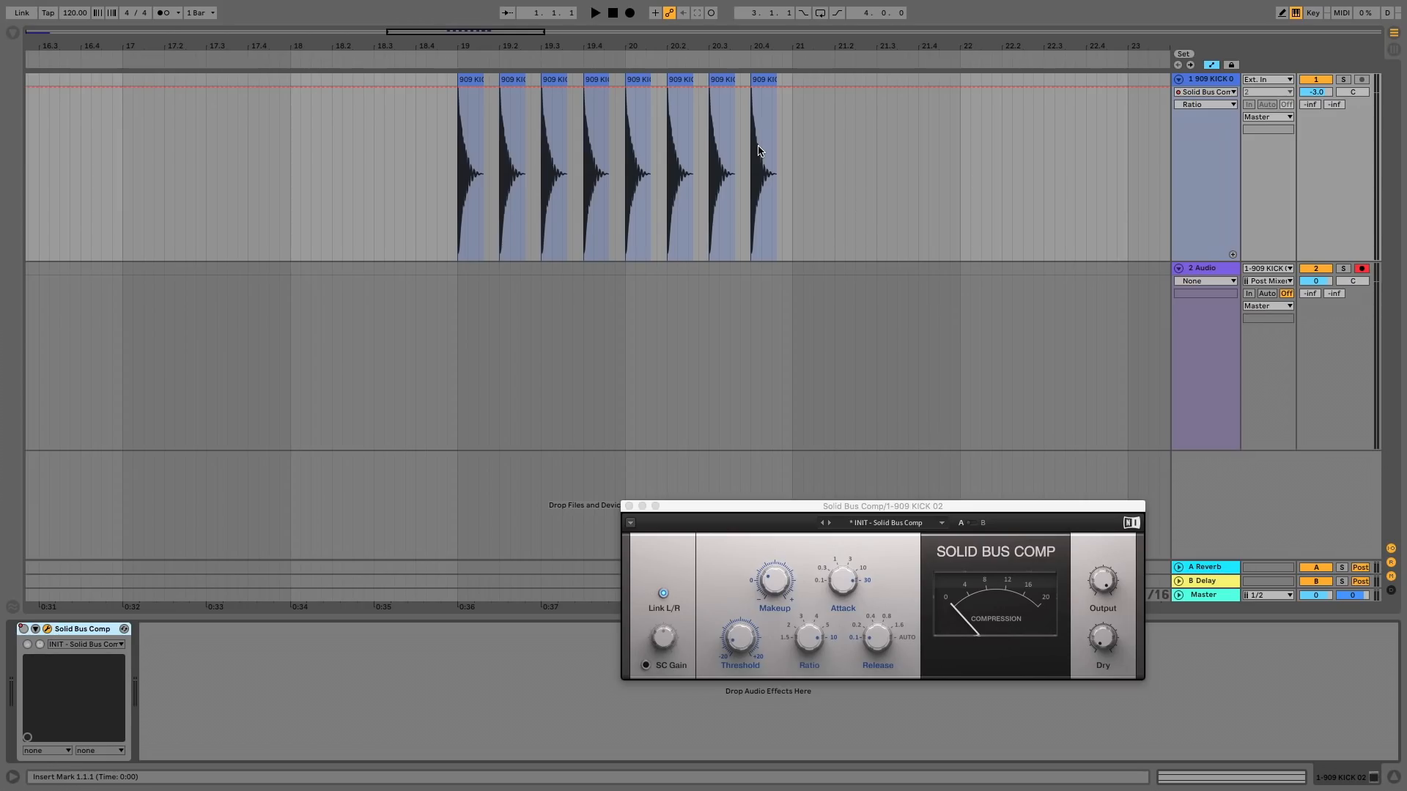
# Step: Record the 909 kicks with the compressor's Ratio lane selected onto the 2 Audio track from bar 19, then undo the recording
pyautogui.click(461, 337)
pyautogui.press('F9')
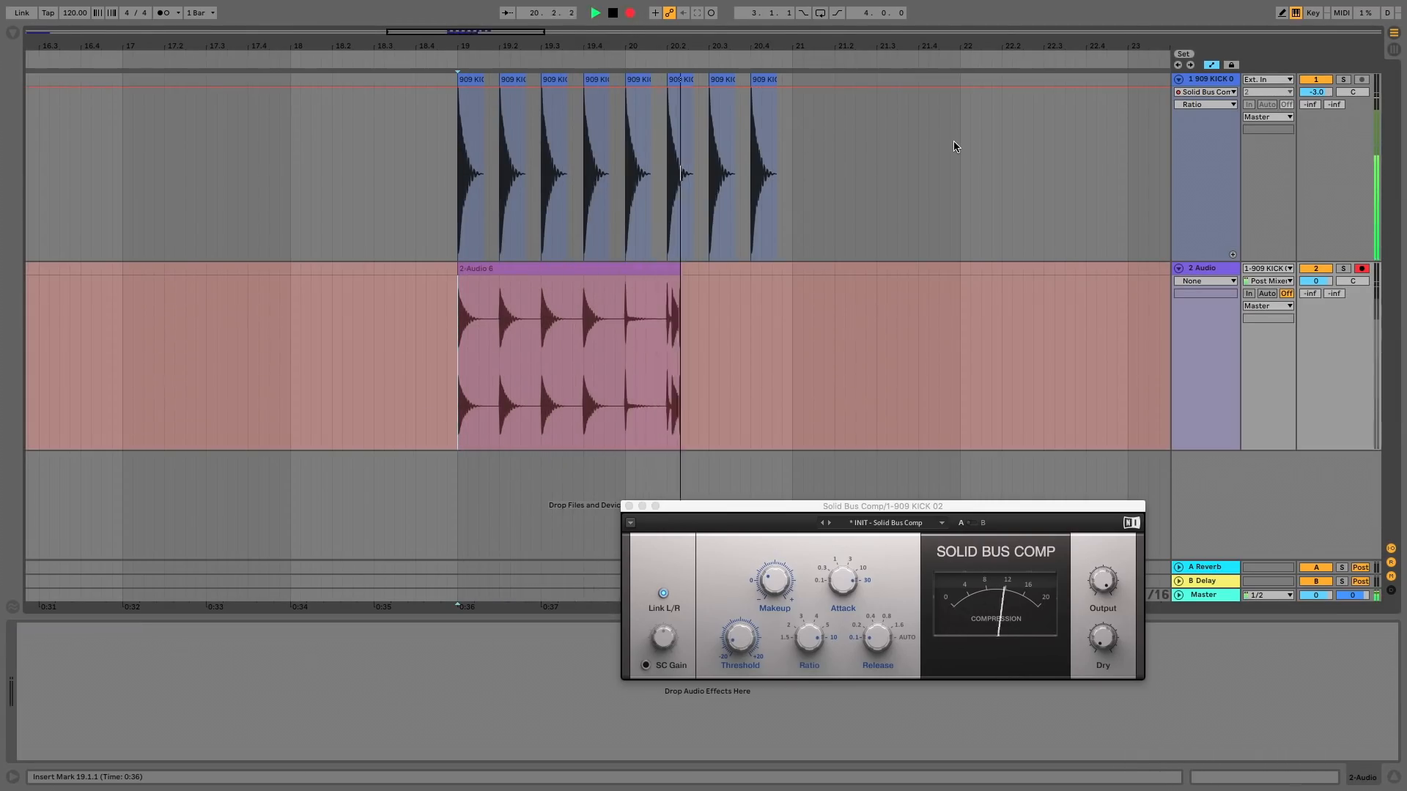
pyautogui.press('space')
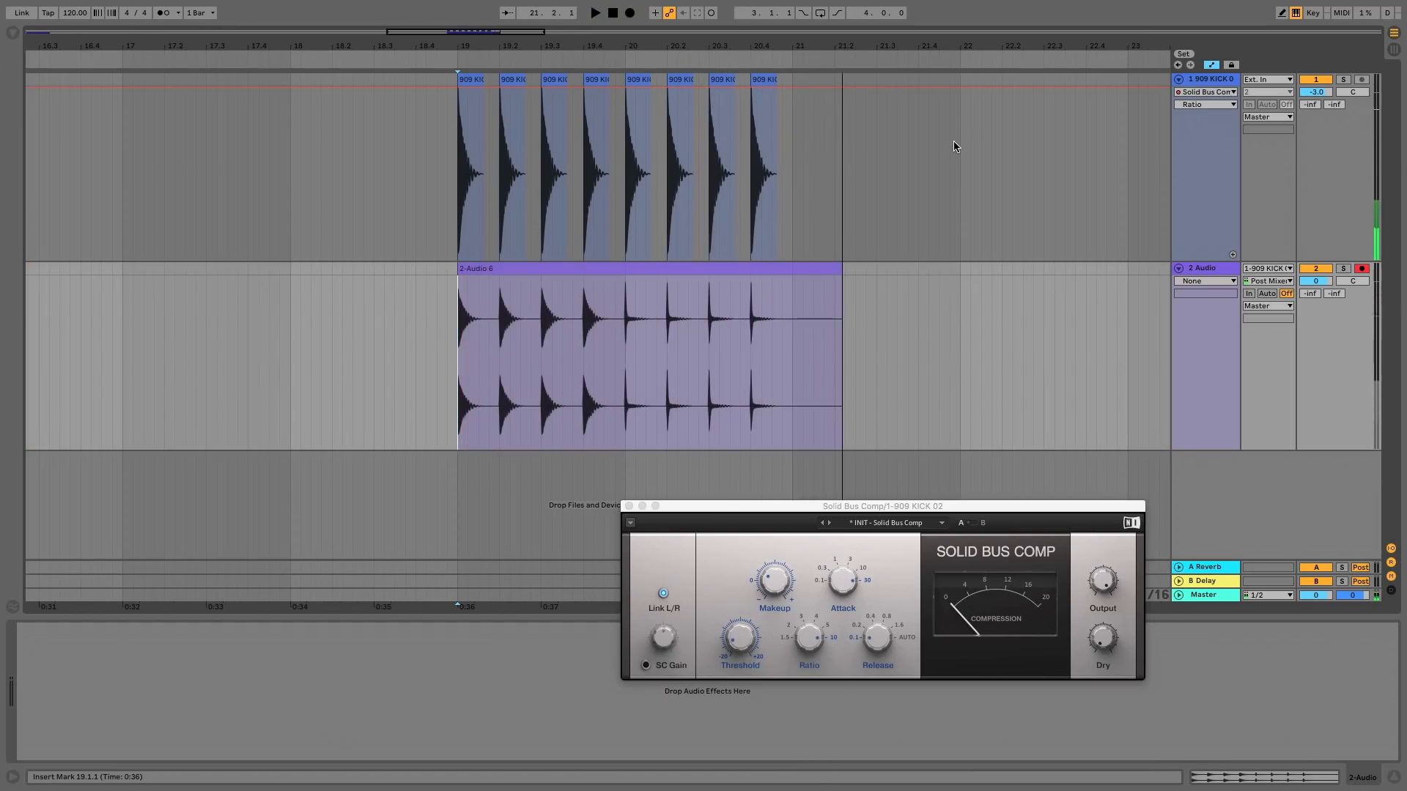
pyautogui.press('super+z')
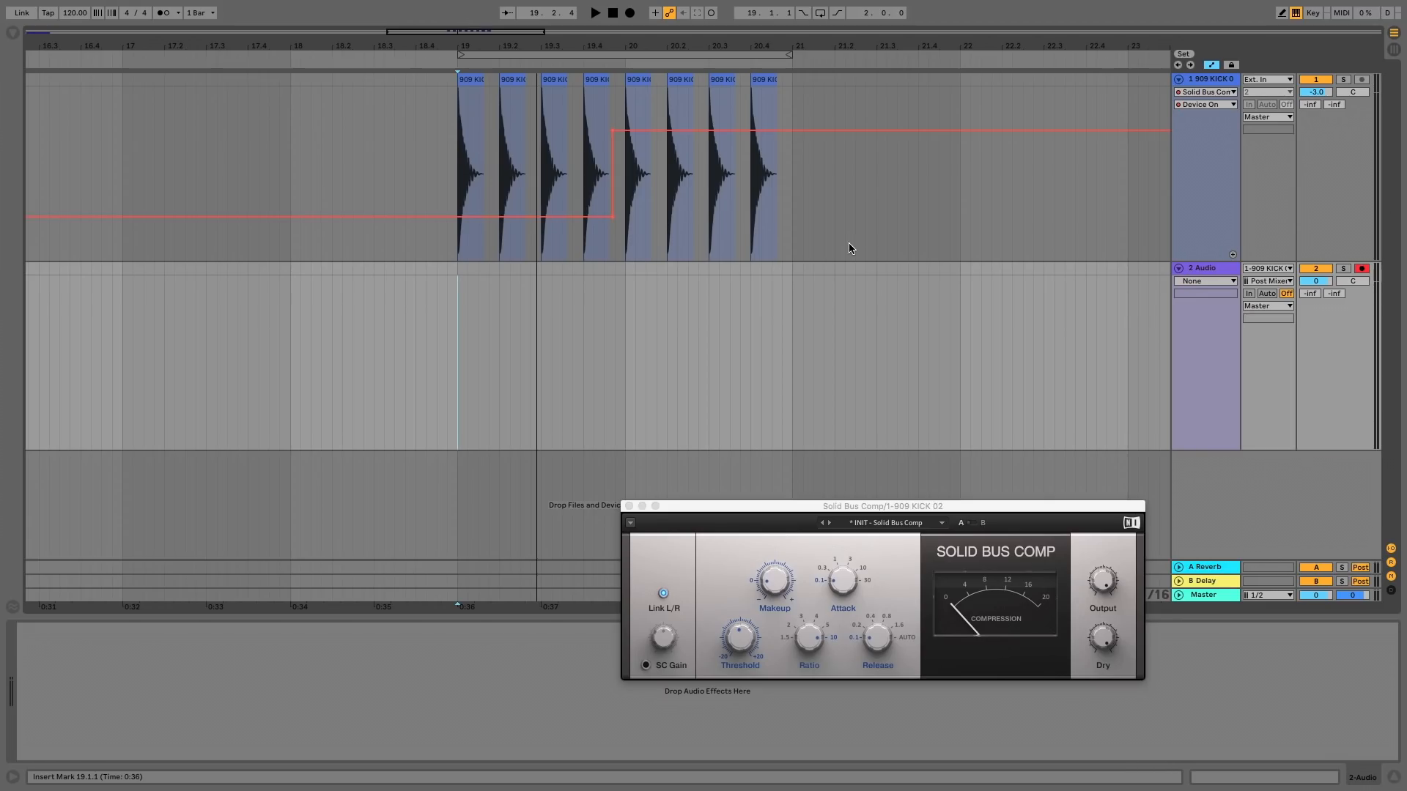
# Step: Record another take of the 909 kicks from bar 19 onto the 2 Audio track using the Device On automation
pyautogui.click(630, 13)
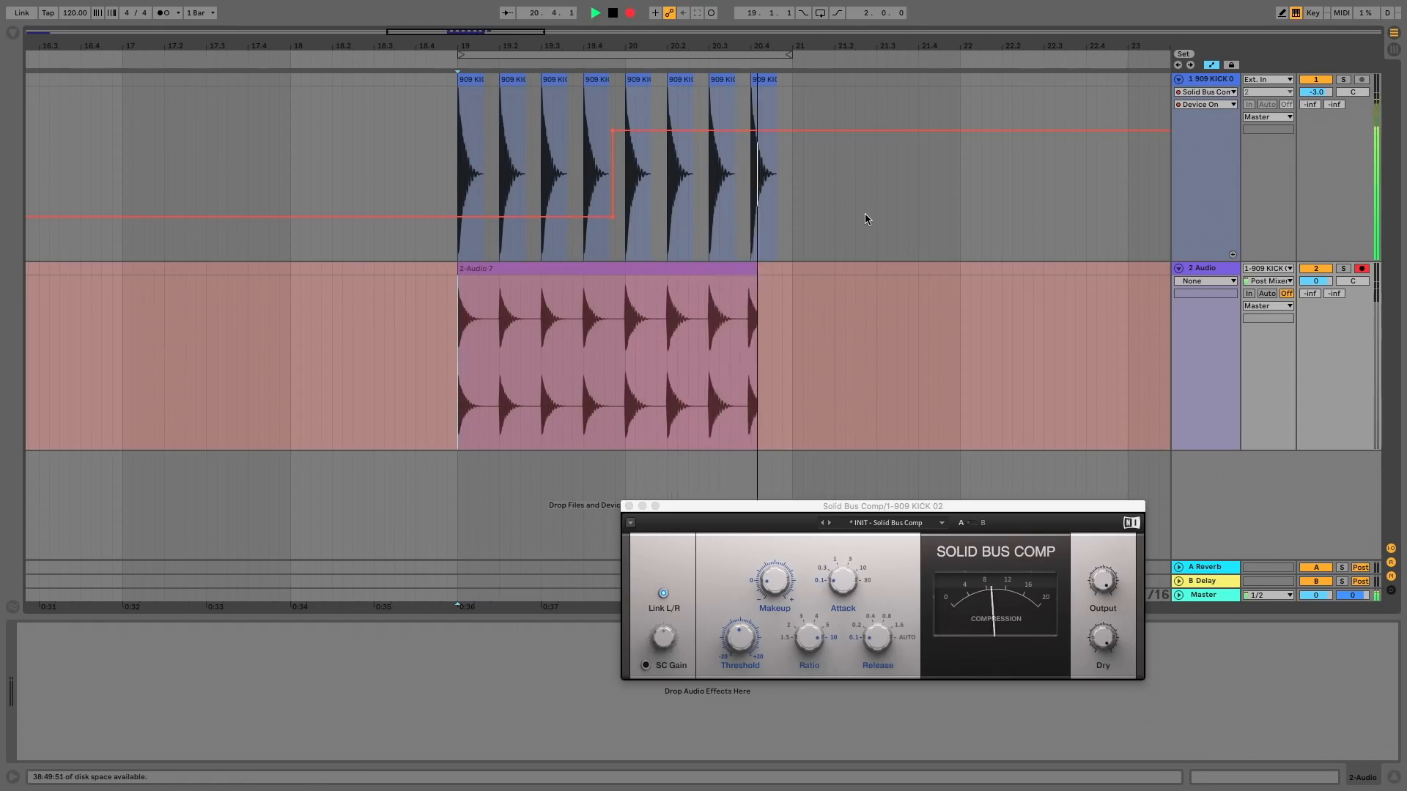
pyautogui.press('space')
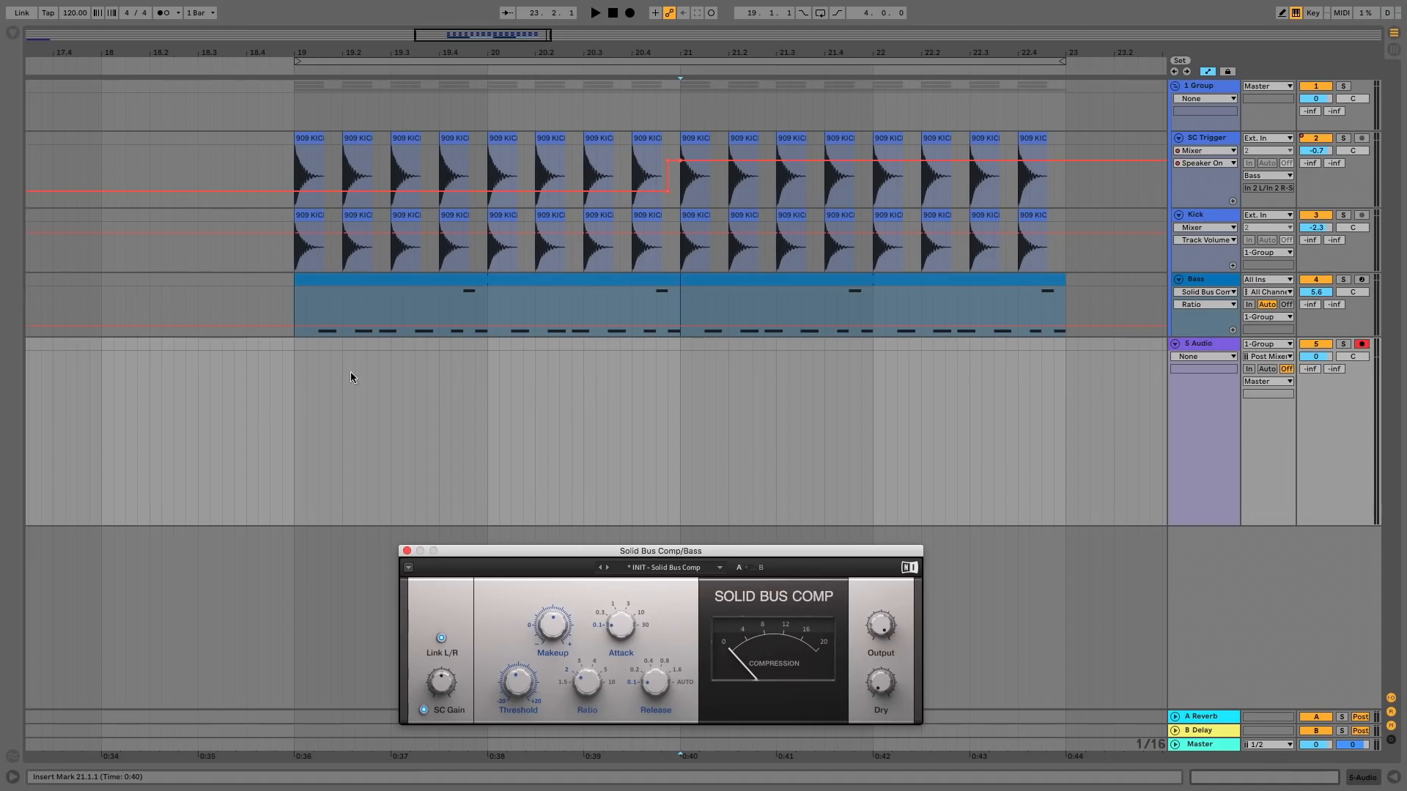
# Step: Record the grouped kick and sidechained bass from bar 19 onto the 5 Audio track through the end of the loop
pyautogui.click(295, 445)
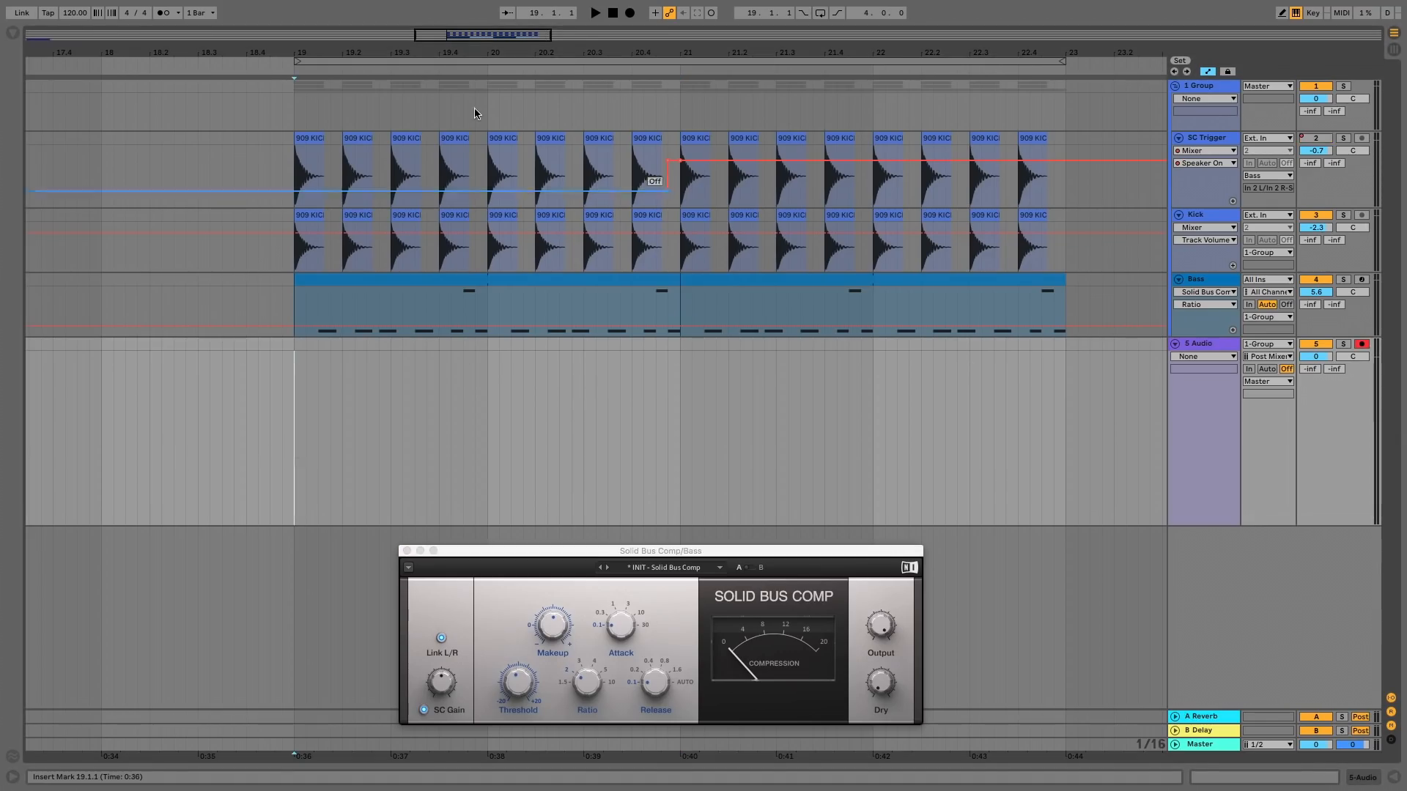
pyautogui.click(630, 13)
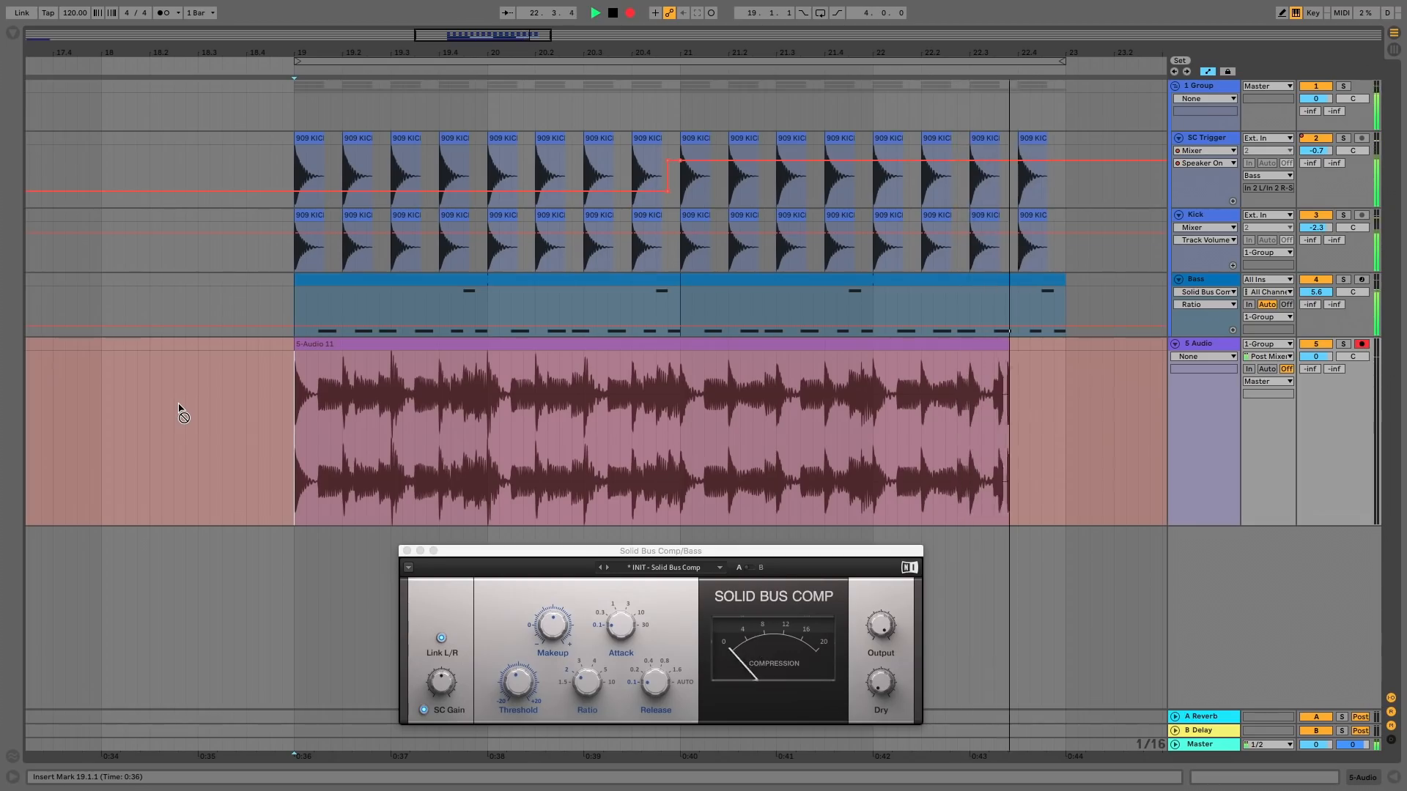
pyautogui.press('space')
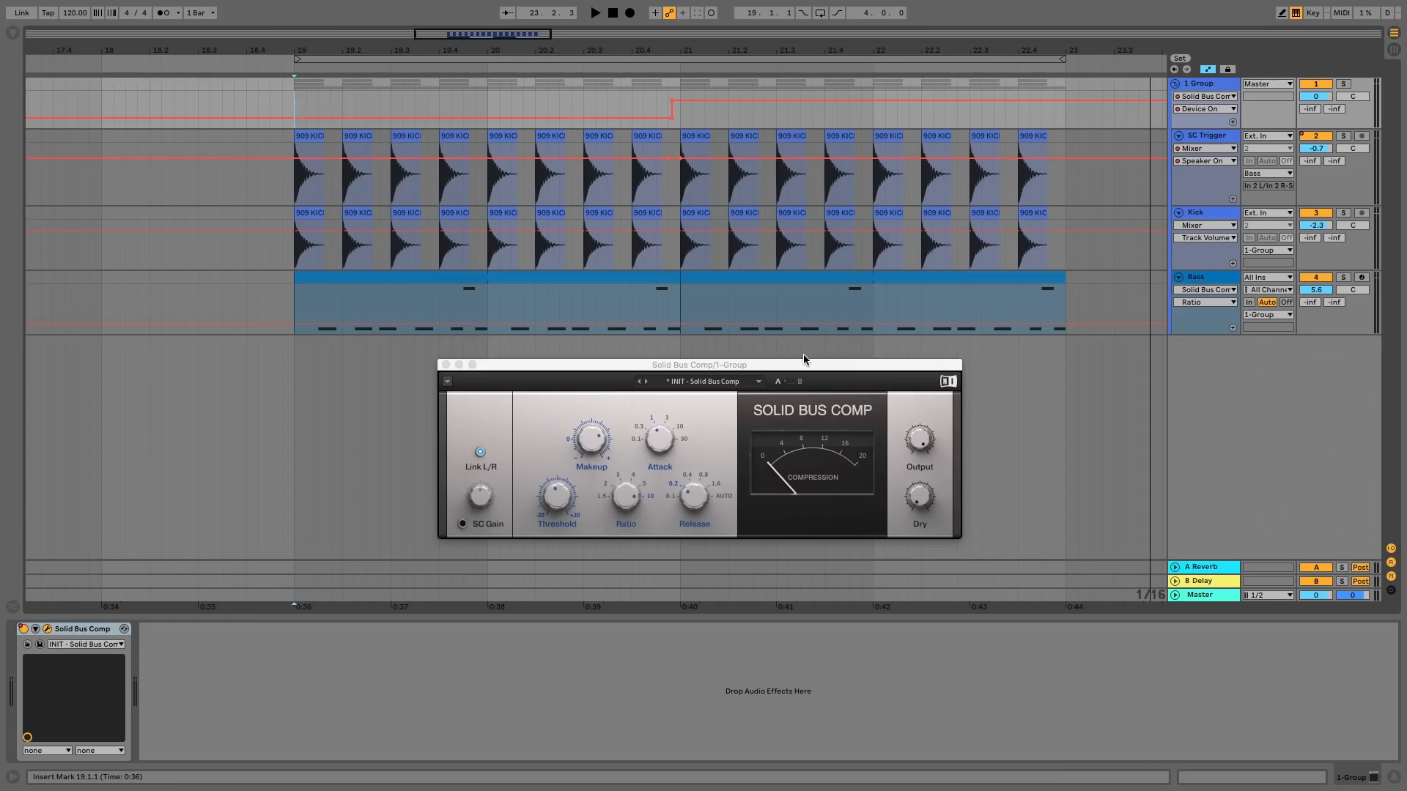
# Step: Play the kick and bass loop from bar 19 with the kick's Passive EQ Device On automation, watching the spectrum in SPAN
pyautogui.press('space')
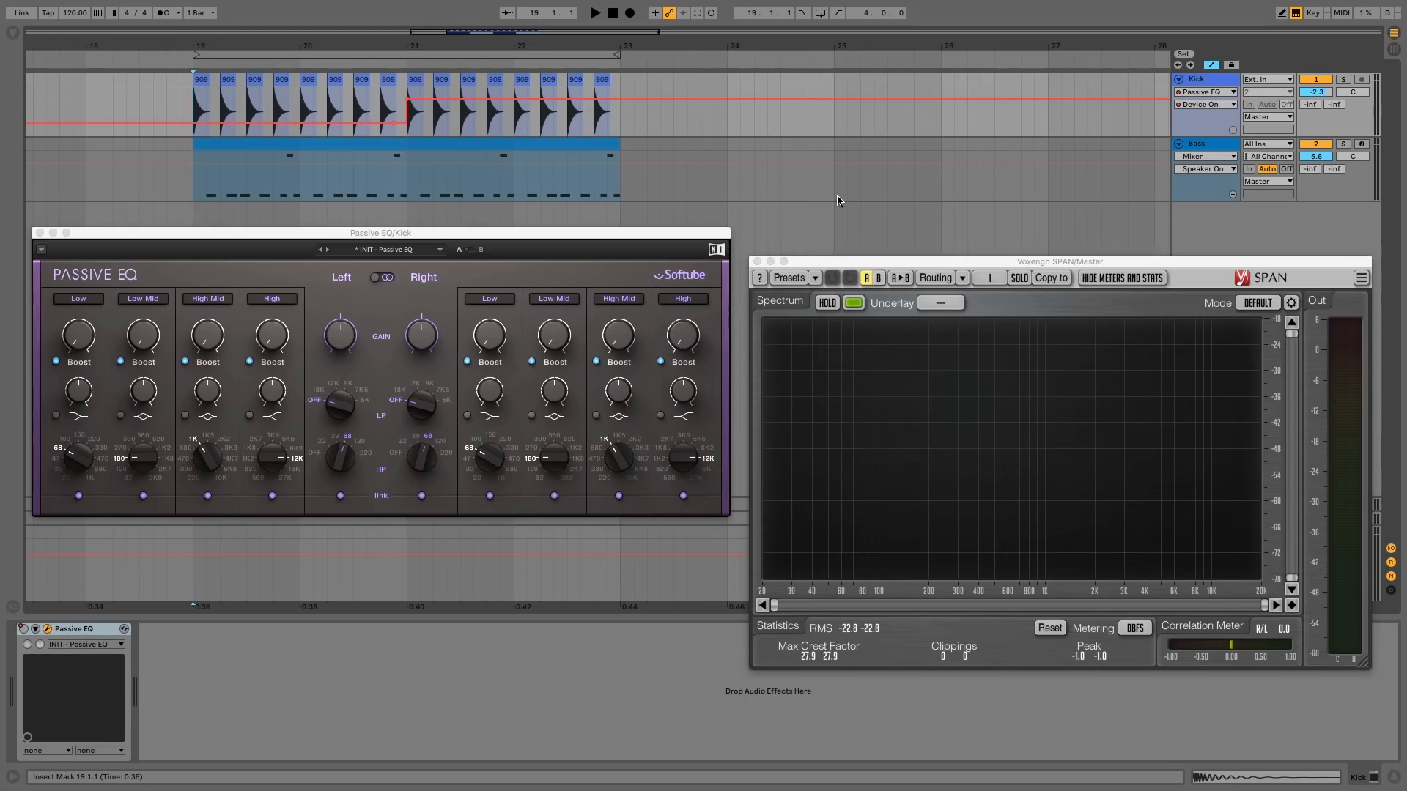
pyautogui.press('space')
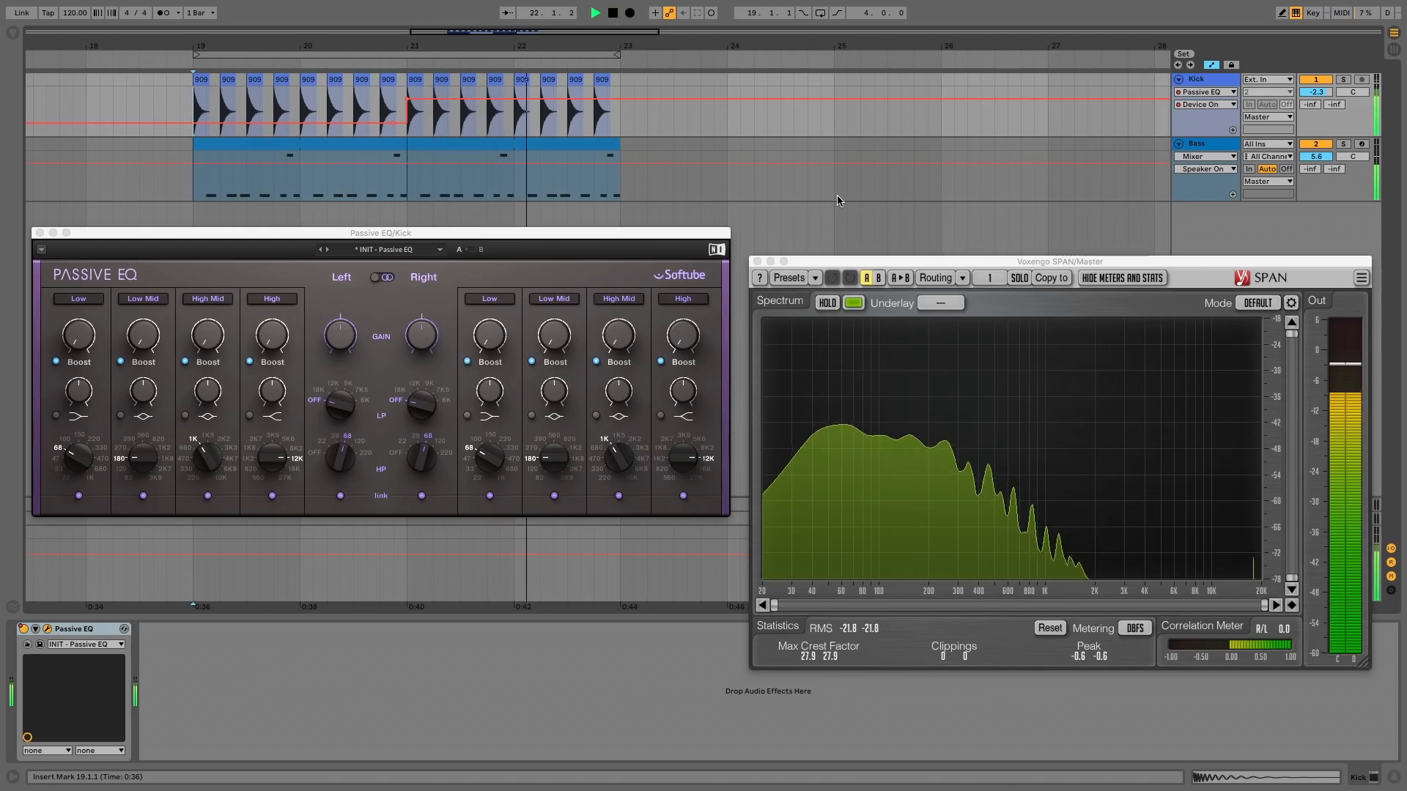
pyautogui.press('space')
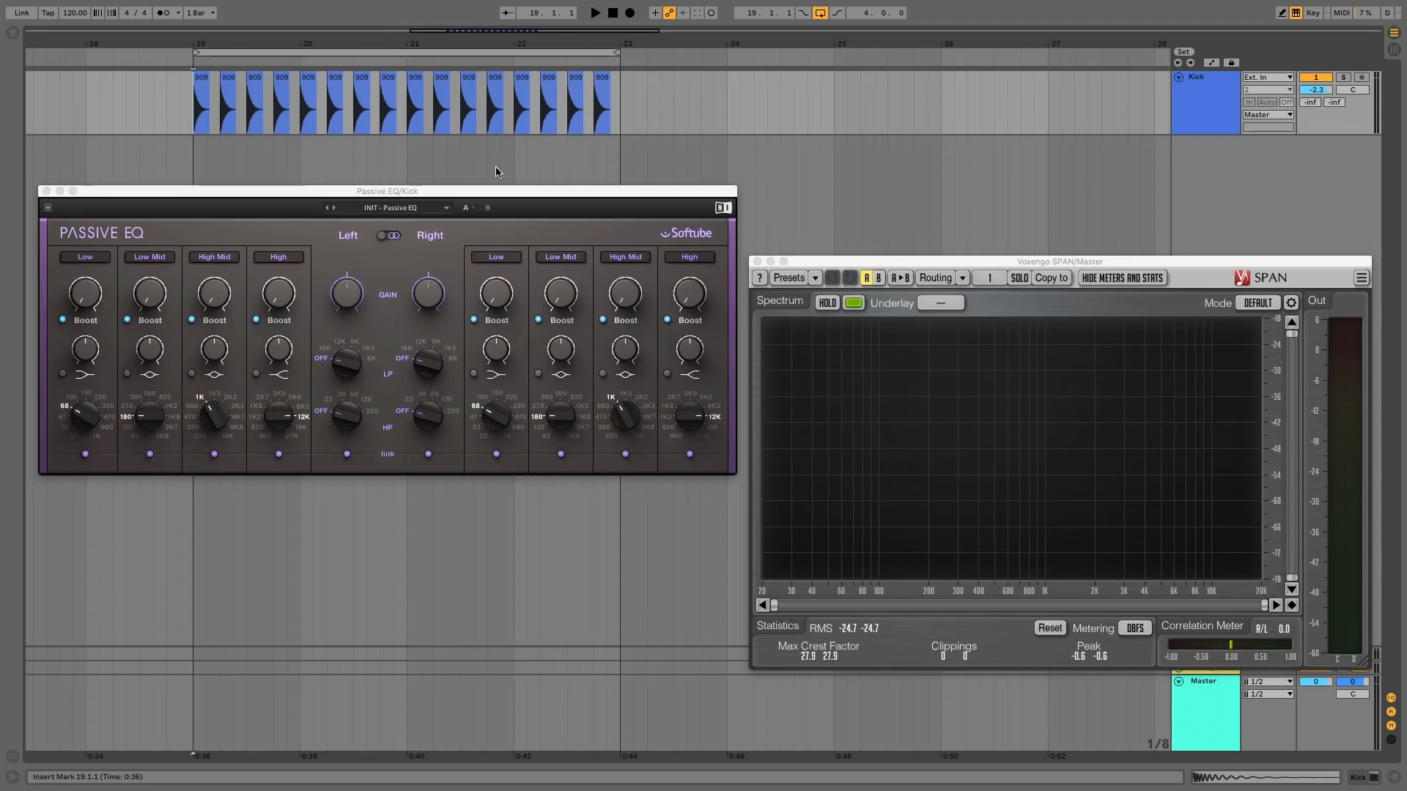
# Step: Loop the 909 kicks and set the Passive EQ's linked Low Mid bands to Cut at 390 Hz, increasing the amount of cut
pyautogui.press('space')
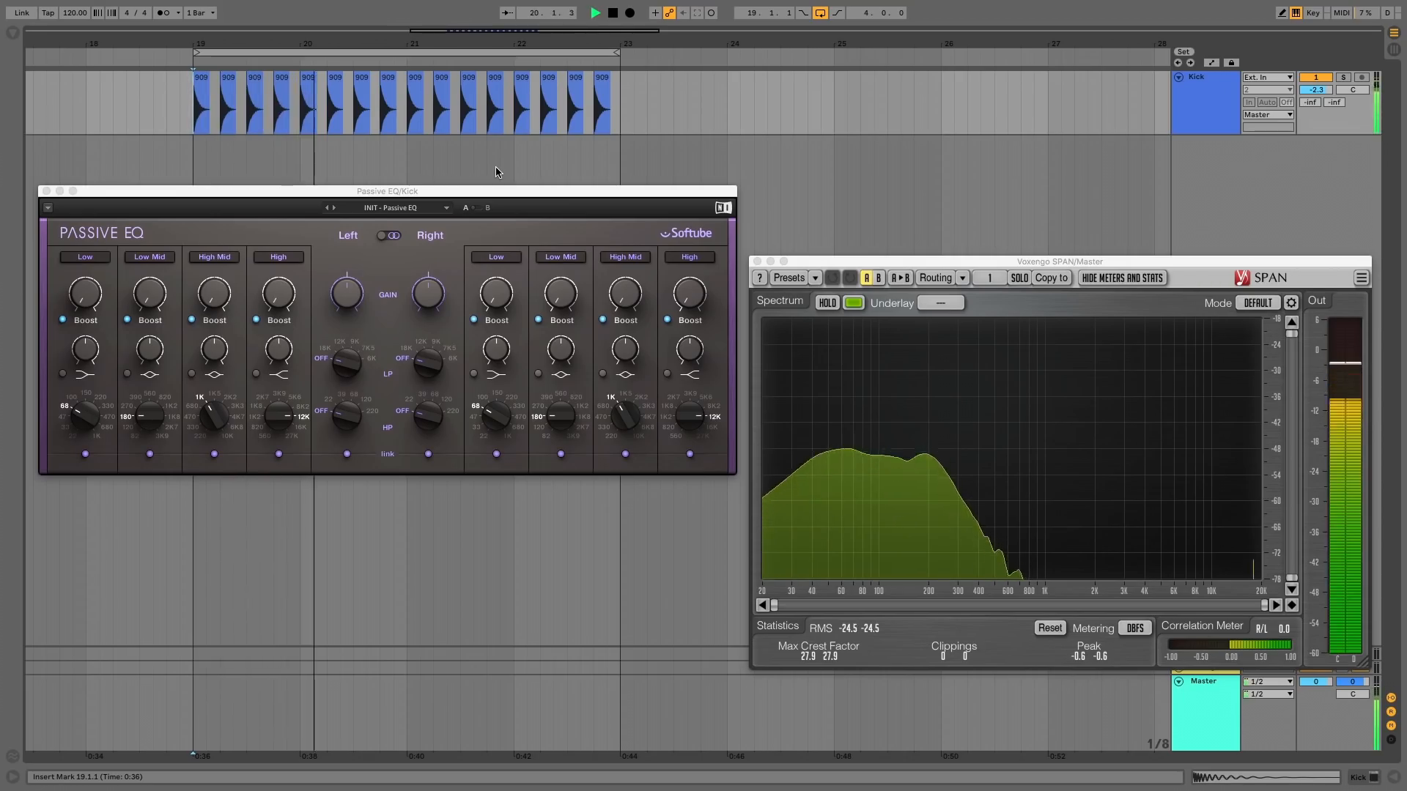
pyautogui.click(539, 320)
pyautogui.moveTo(557, 417); pyautogui.dragTo(557, 396)
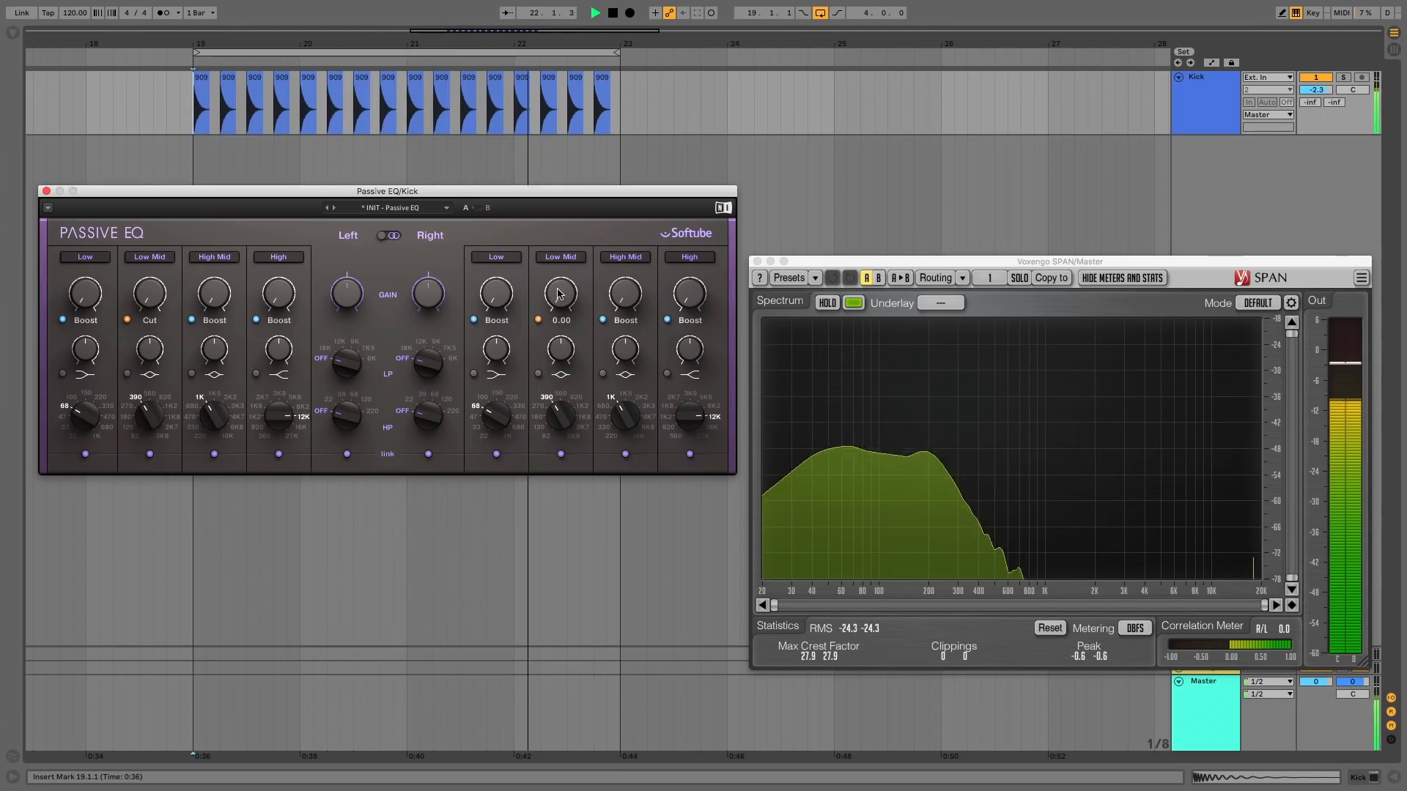
pyautogui.moveTo(560, 295); pyautogui.dragTo(561, 235)
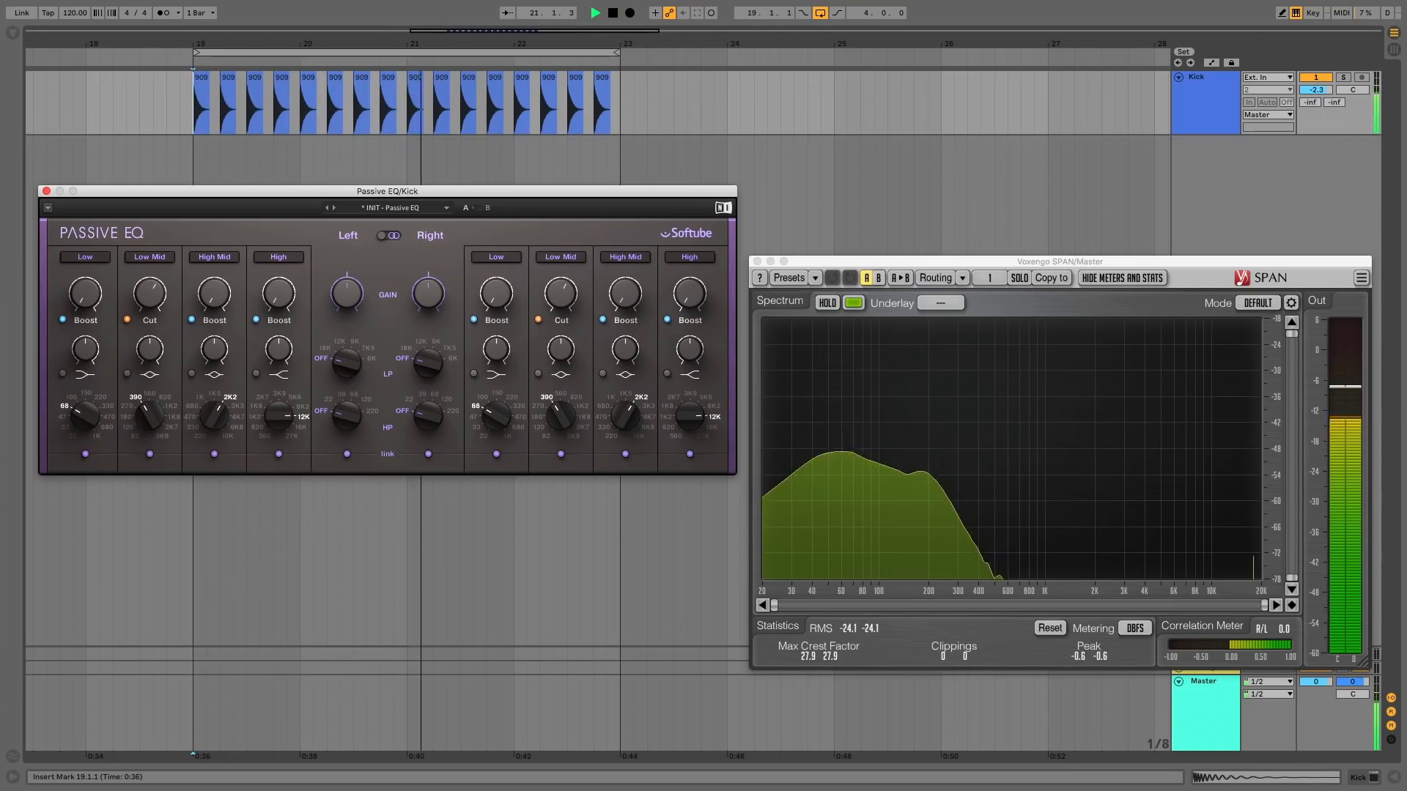
# Step: Set the Passive EQ's linked High Mid bands to 2K2, raise their boost, and stop playback after auditioning the kicks
pyautogui.moveTo(625, 416); pyautogui.dragTo(626, 399)
pyautogui.moveTo(626, 295); pyautogui.dragTo(625, 198)
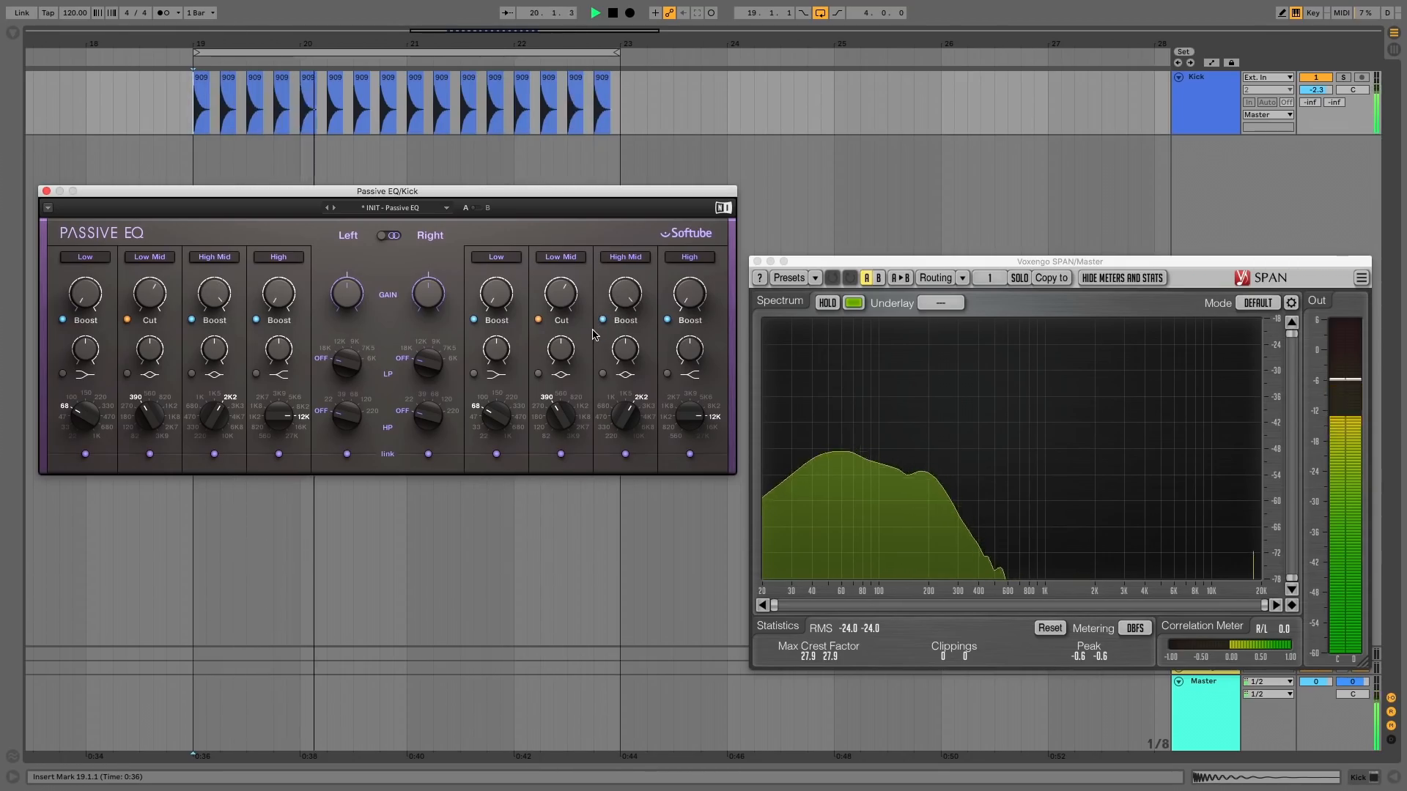
pyautogui.press('space')
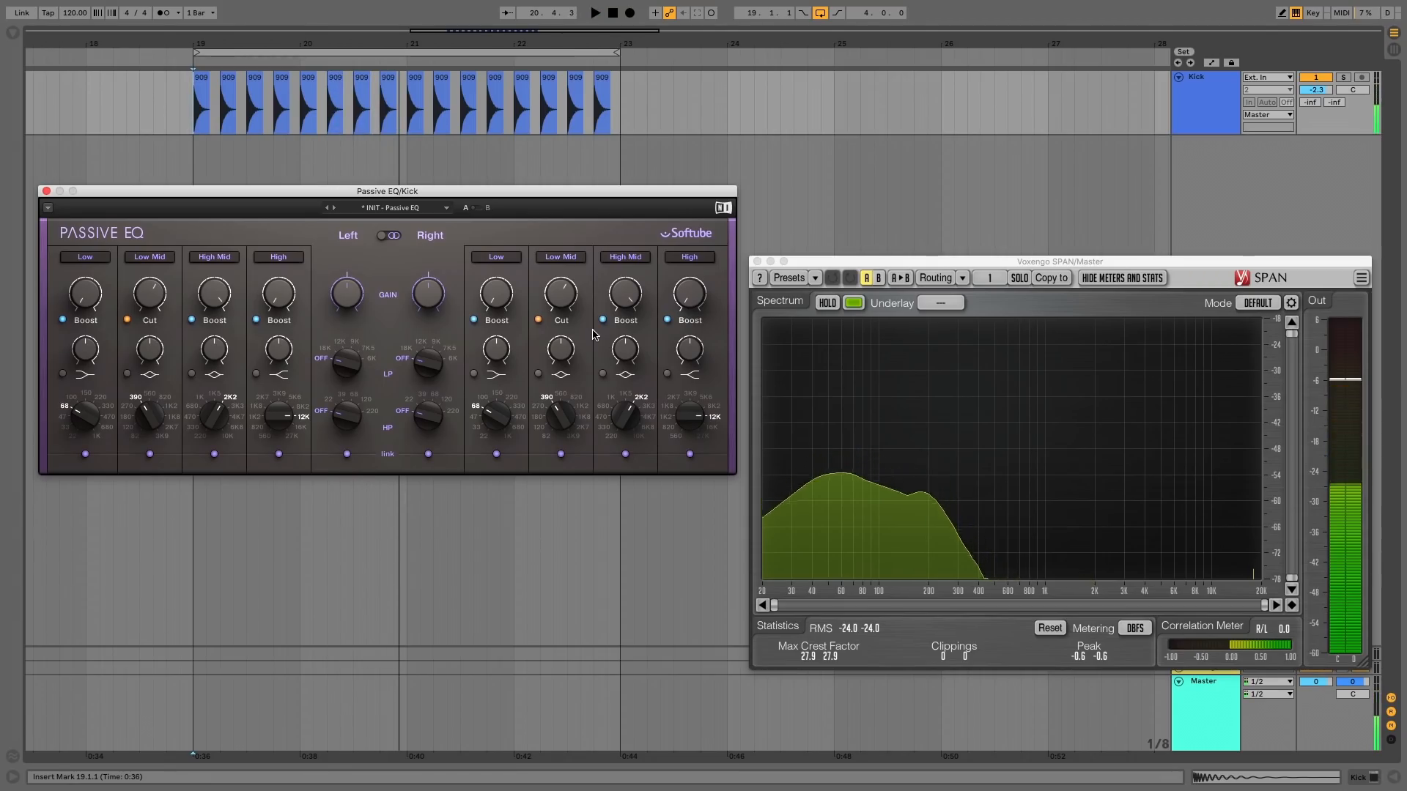